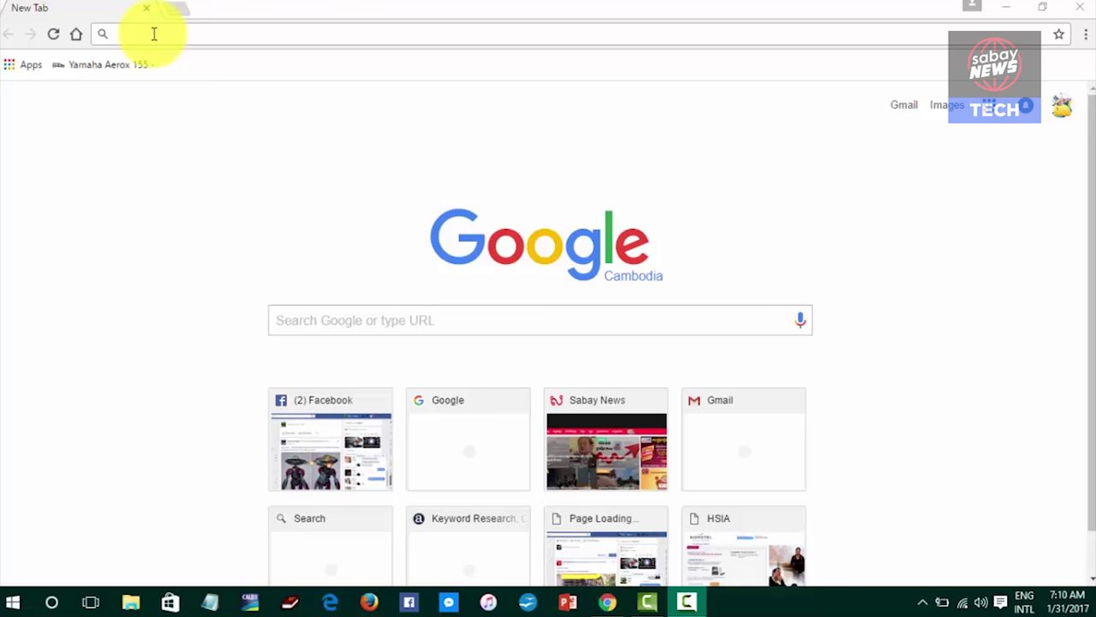
# Step: Load youtube.com in Chrome by accepting the 'you' address-bar suggestion
pyautogui.click(154, 33)
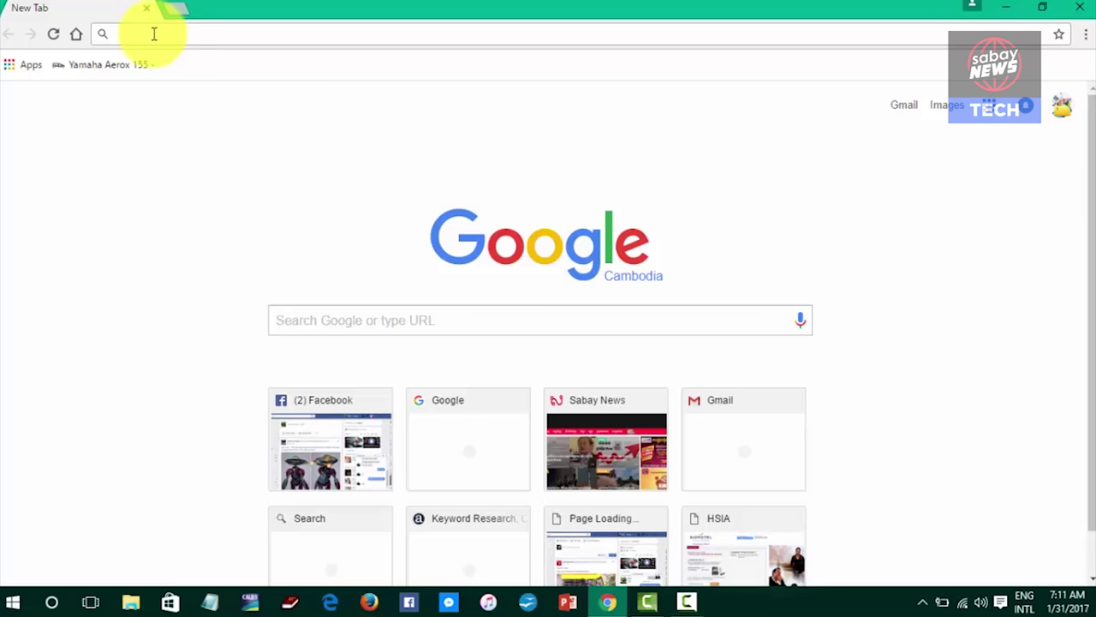
pyautogui.write('you')
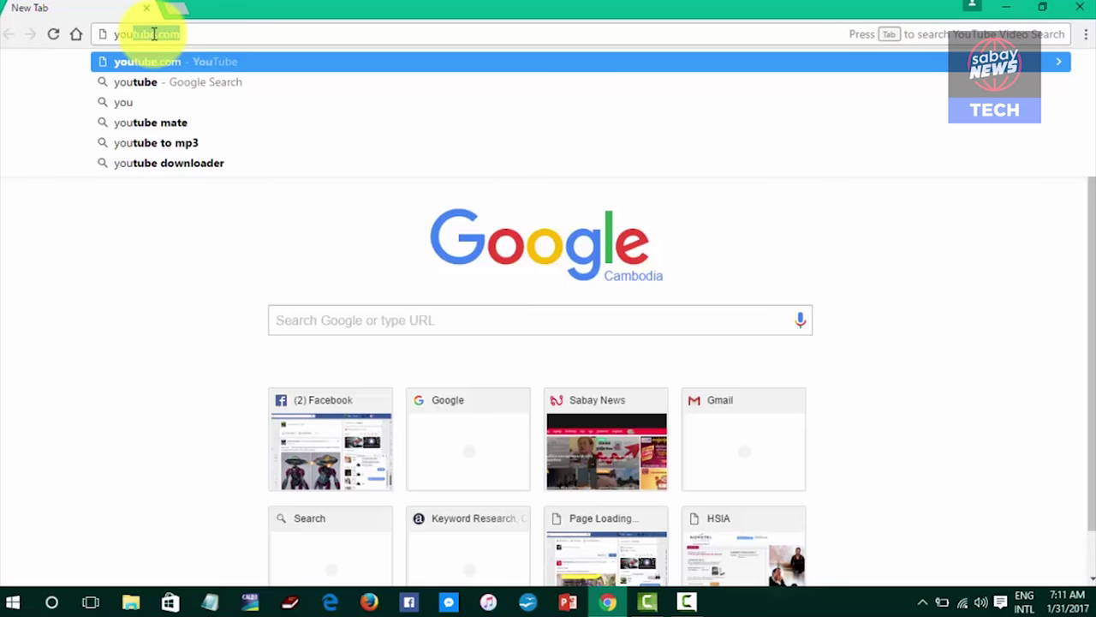
pyautogui.press('Return')
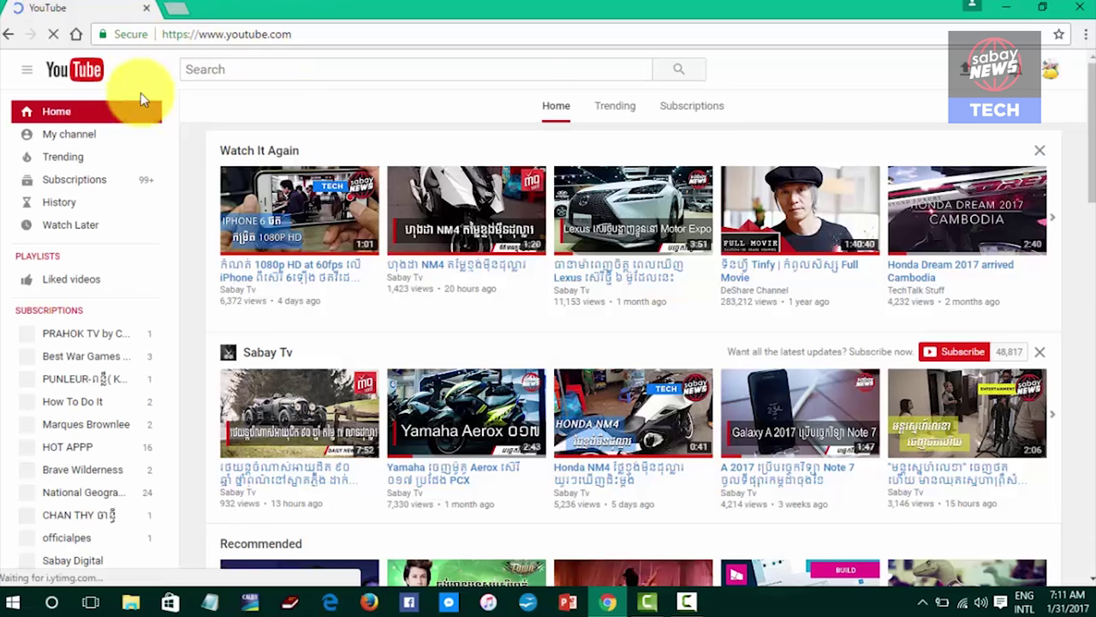
# Step: Go to the TechTalk Stuff channel page through My channel in the sidebar
pyautogui.click(94, 134)
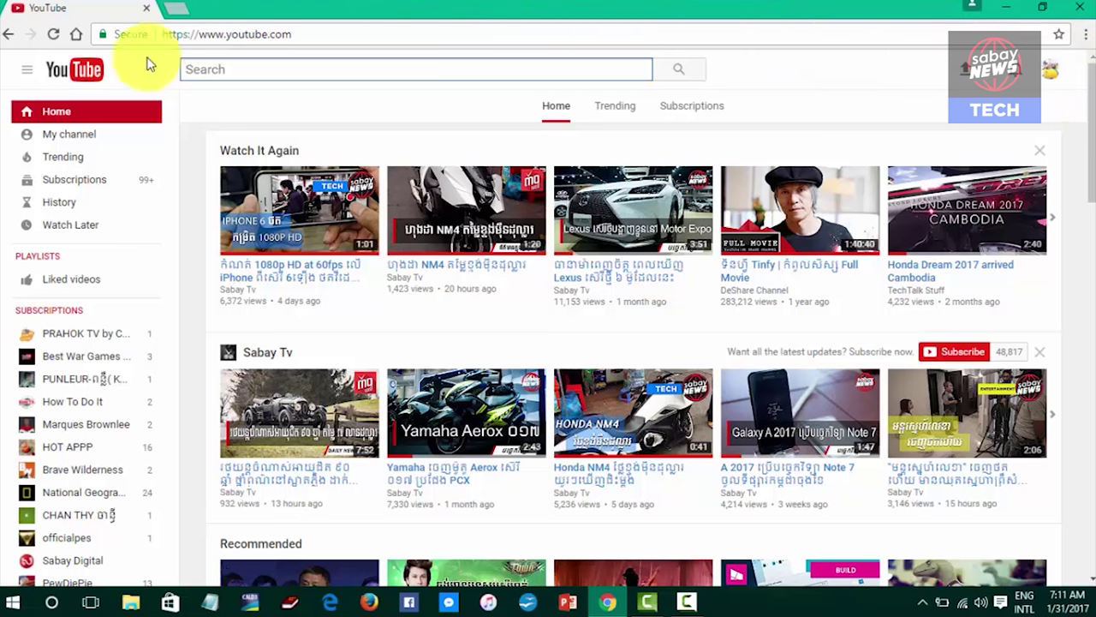
pyautogui.click(83, 138)
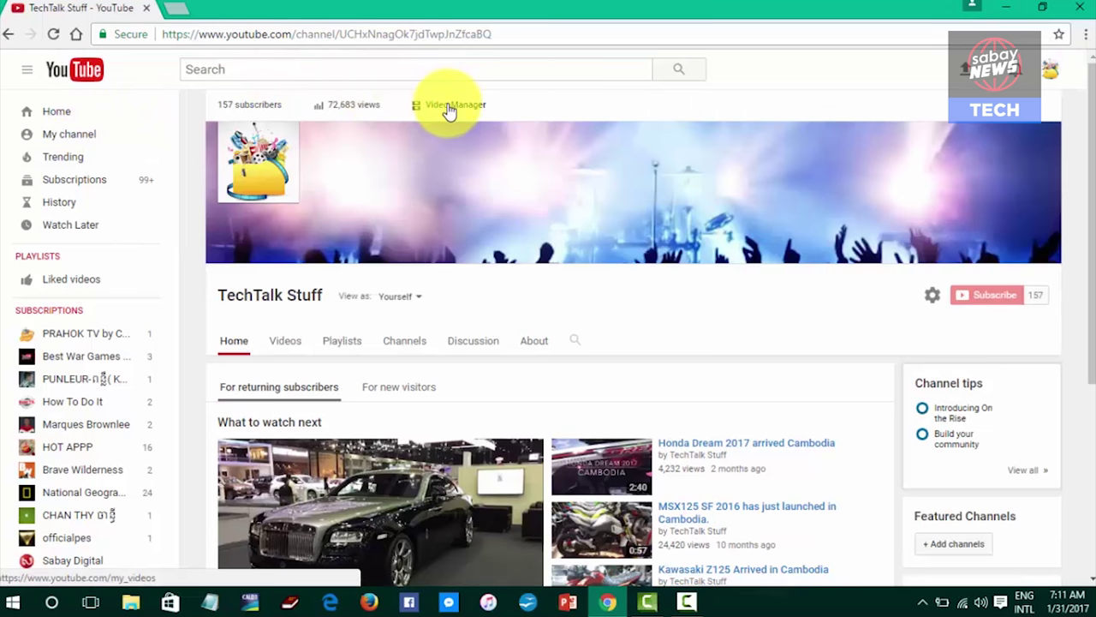
# Step: Open Video Manager and look through the channel's 9 uploaded videos
pyautogui.click(454, 106)
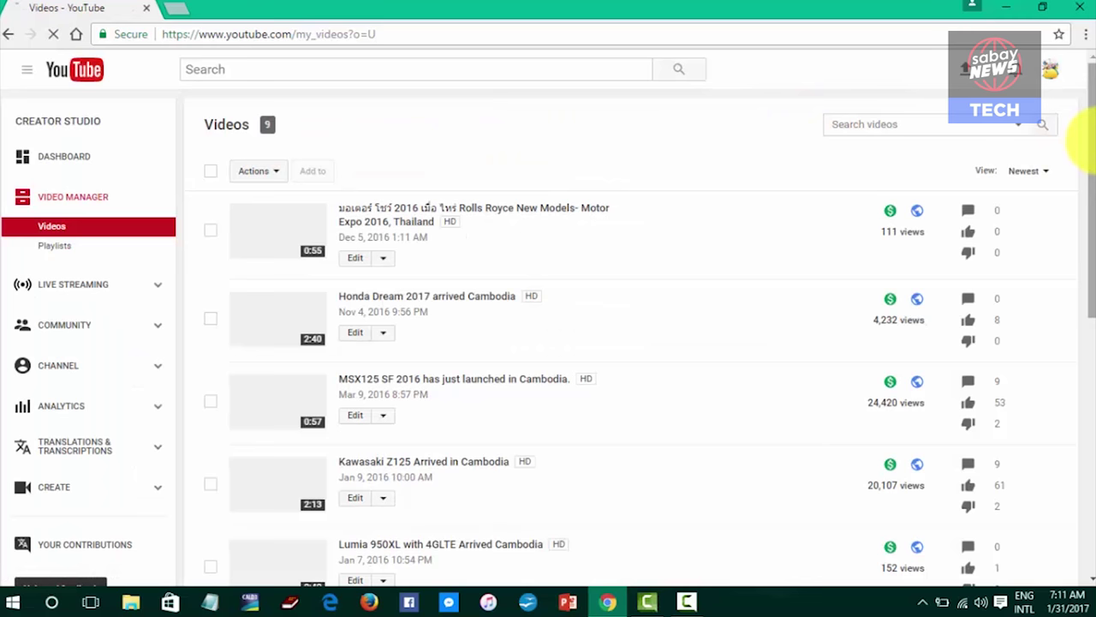
pyautogui.scroll(-1, 1092, 149)
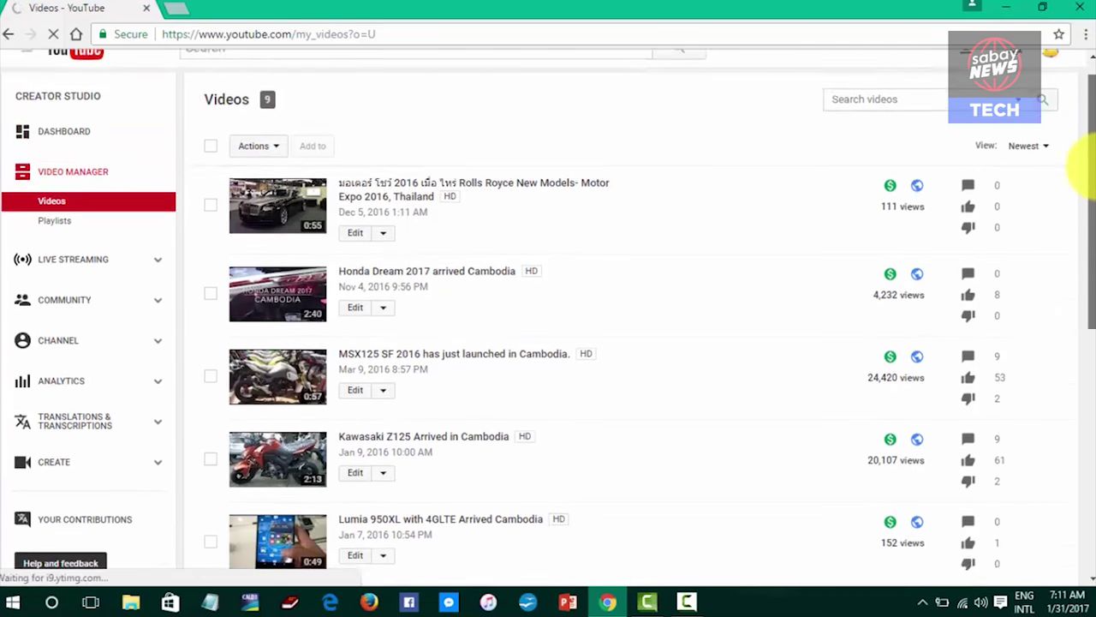
pyautogui.scroll(-3, 1083, 223)
pyautogui.scroll(-1, 1085, 250)
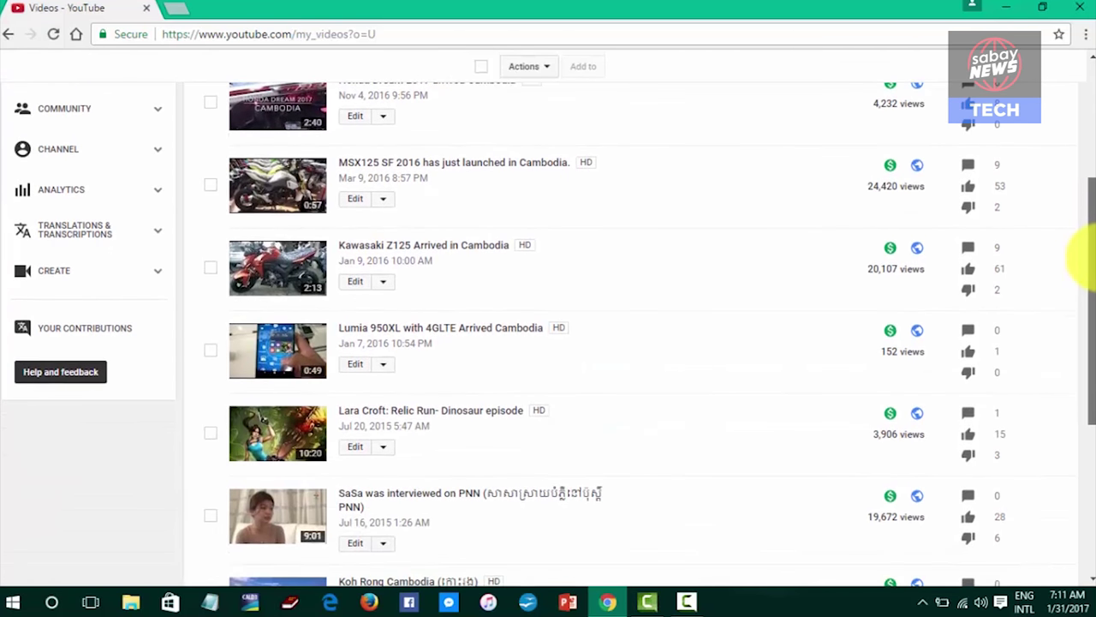
pyautogui.scroll(1, 1086, 253)
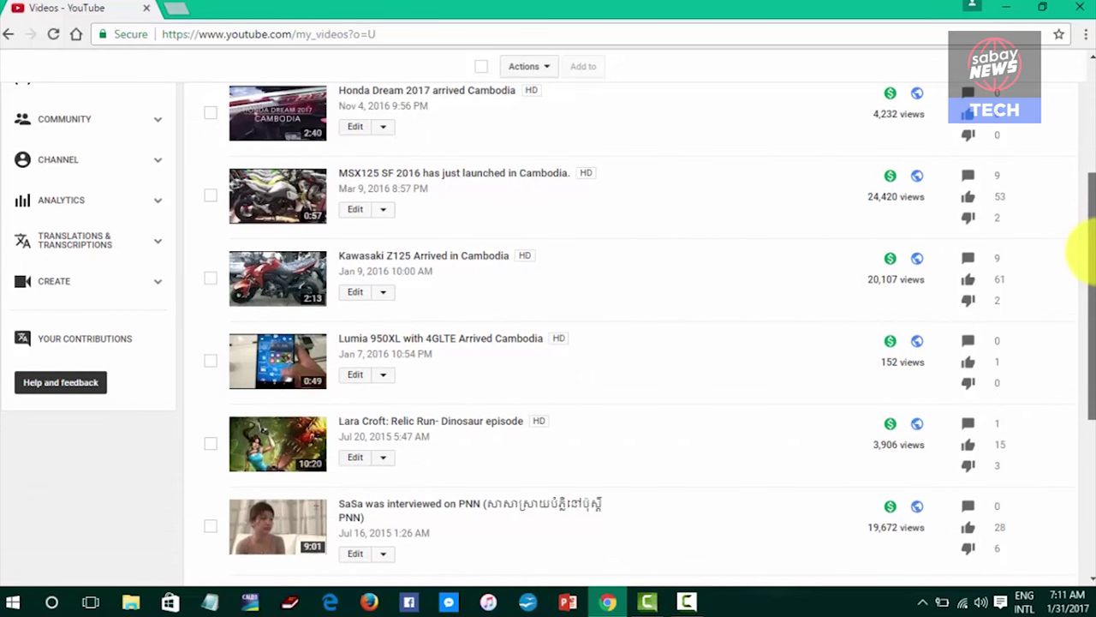
pyautogui.scroll(1, 1084, 250)
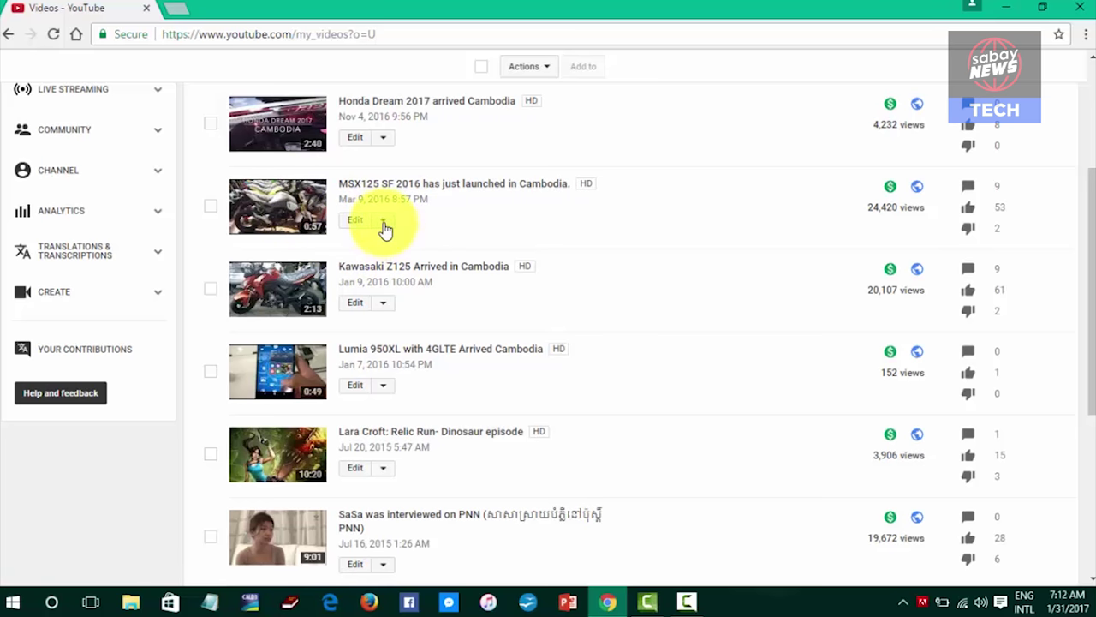
# Step: Choose End screen & Annotations for the MSX125 SF 2016 video from its Edit menu
pyautogui.click(383, 226)
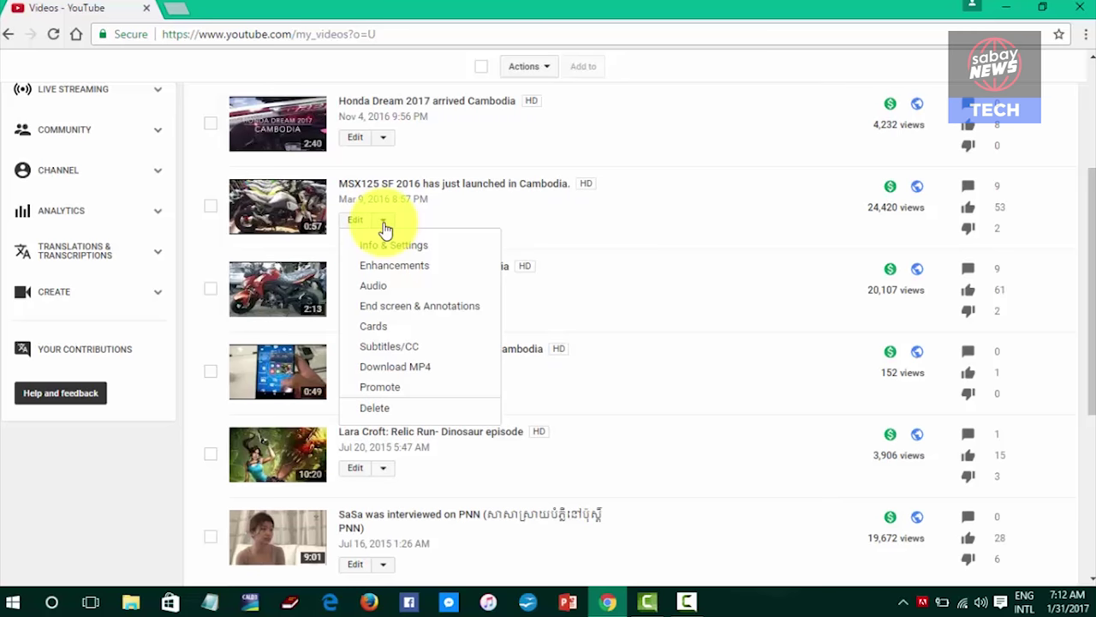
pyautogui.click(430, 306)
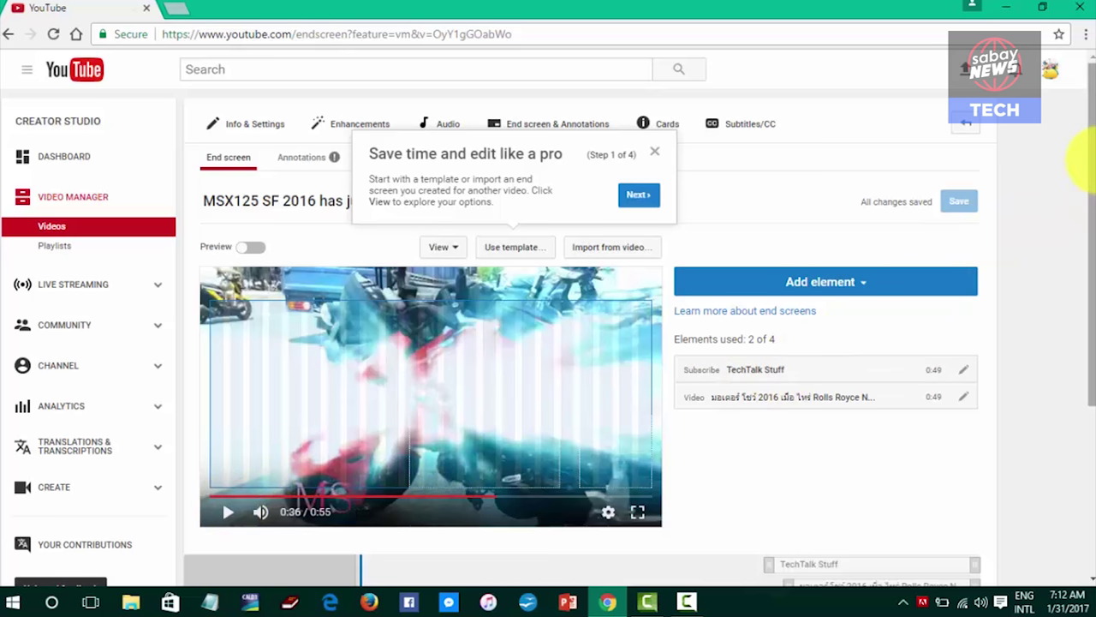
# Step: Delete the subscribe element from the MSX125 end screen
pyautogui.moveTo(1091, 171); pyautogui.dragTo(1089, 253)
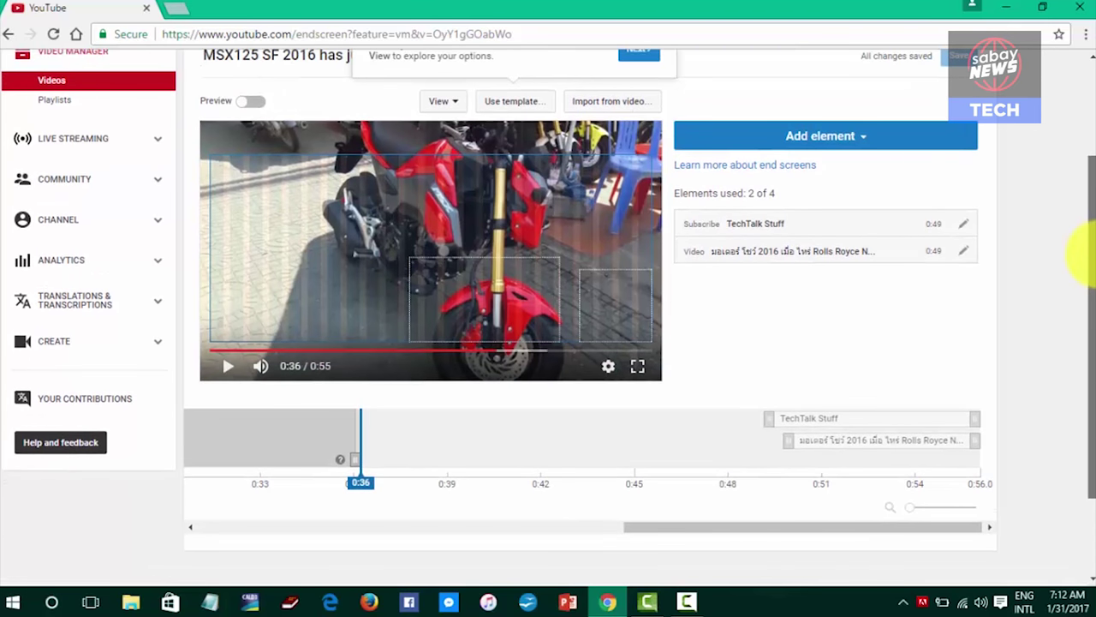
pyautogui.scroll(1, 1086, 250)
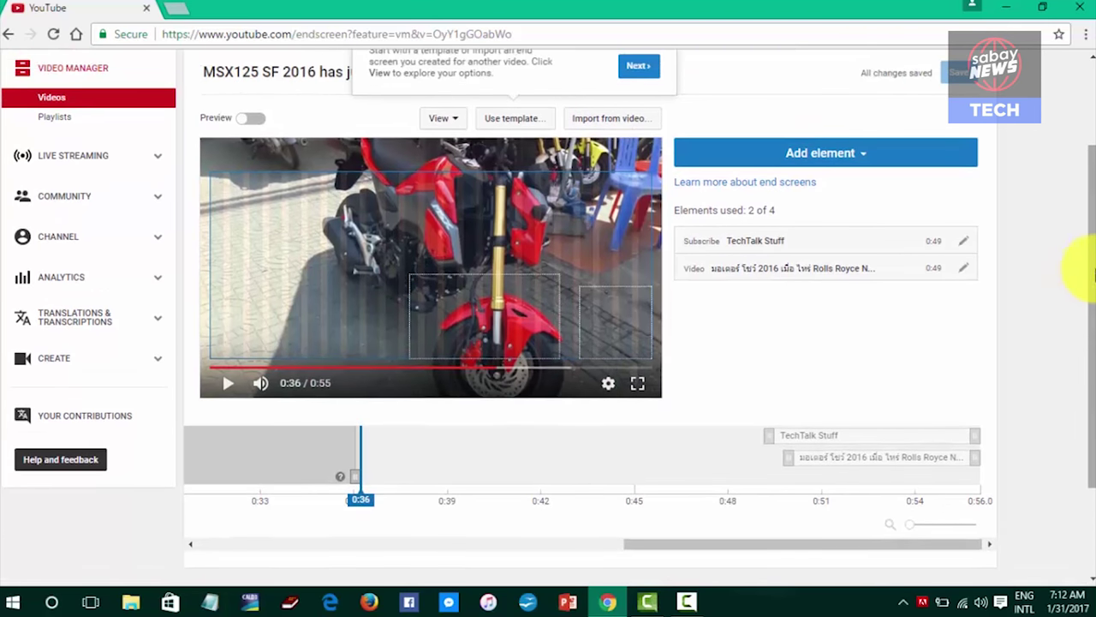
pyautogui.scroll(1, 1076, 257)
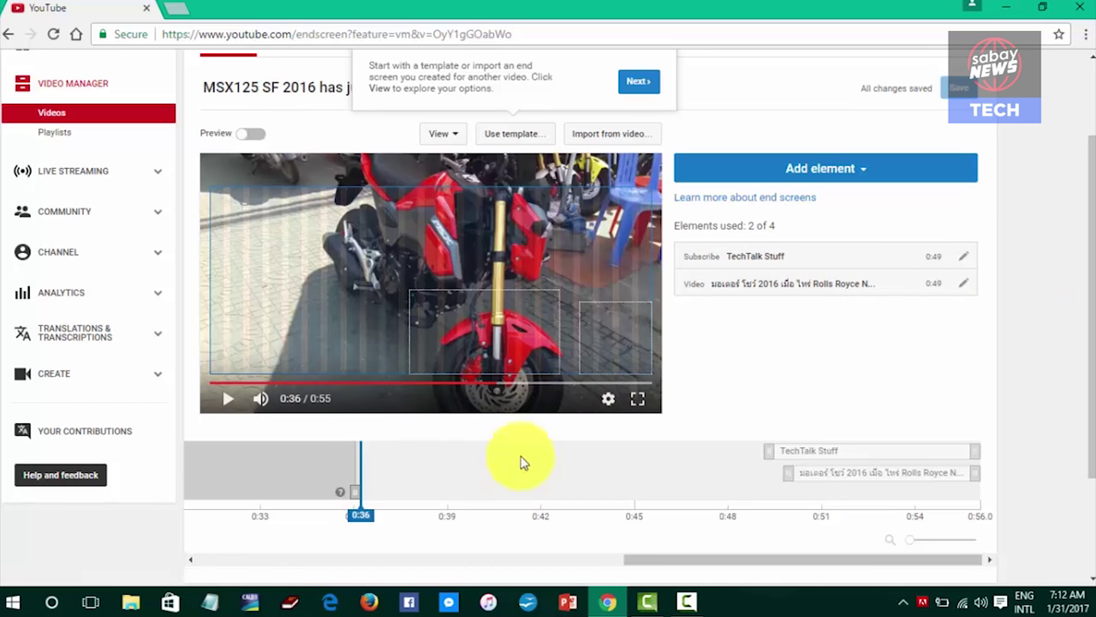
pyautogui.click(615, 340)
pyautogui.press('Delete')
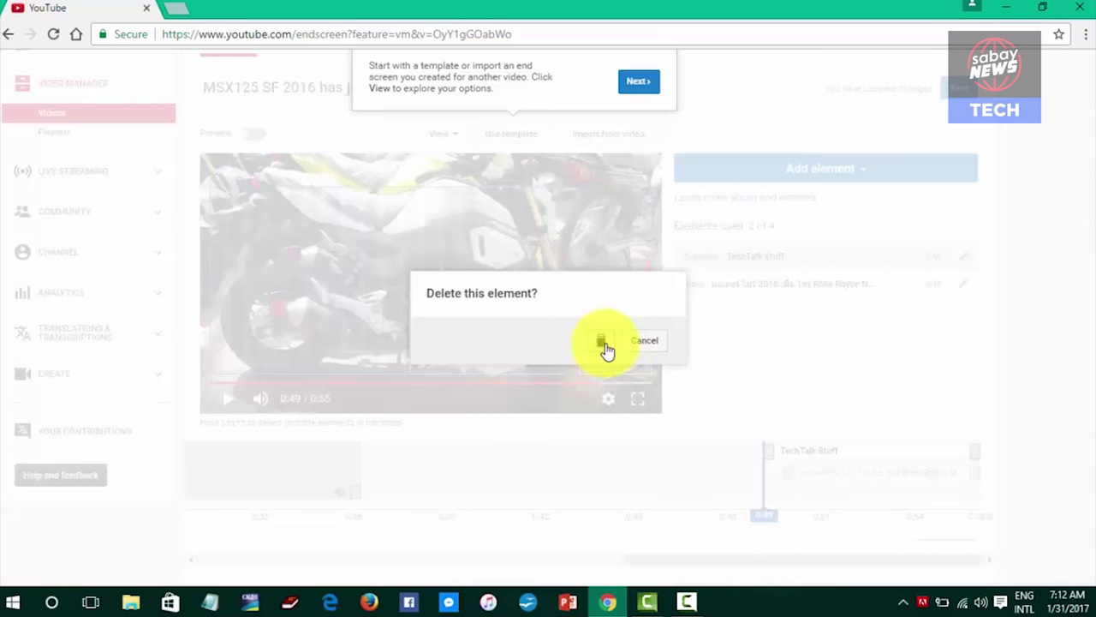
pyautogui.click(603, 342)
# Step: Delete the Rolls Royce video element, leaving the end screen empty
pyautogui.click(465, 331)
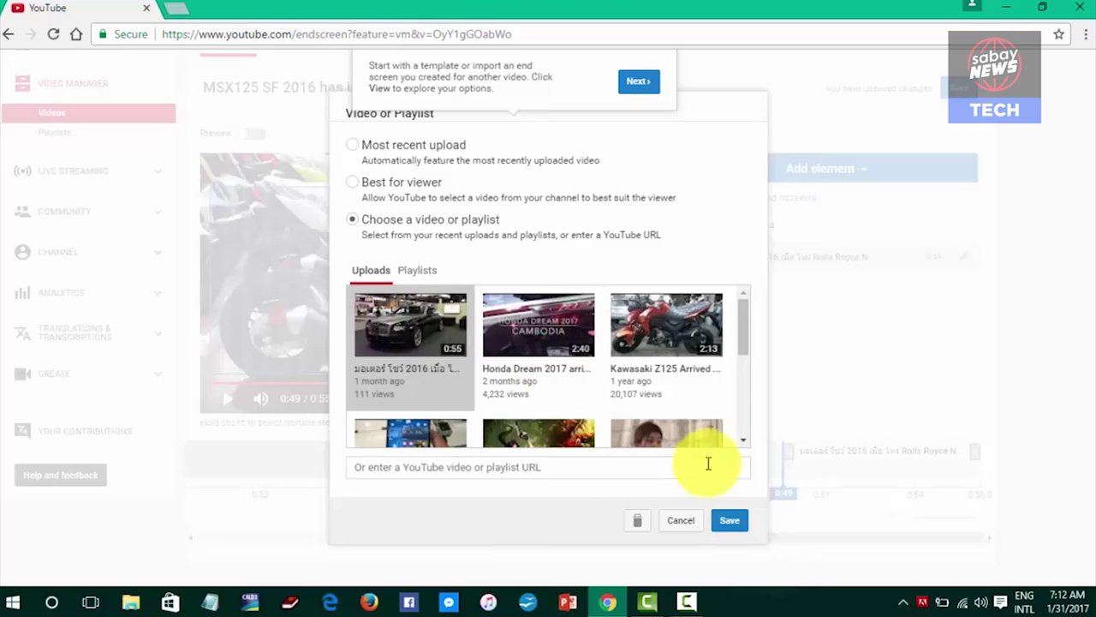
pyautogui.click(637, 524)
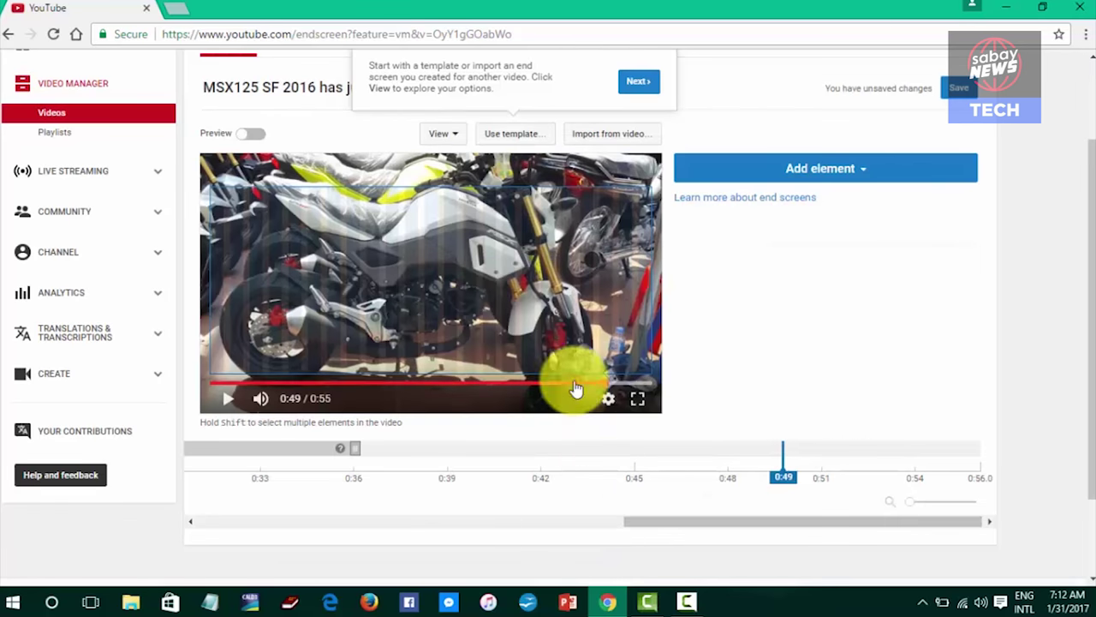
pyautogui.moveTo(1089, 244); pyautogui.dragTo(1088, 204)
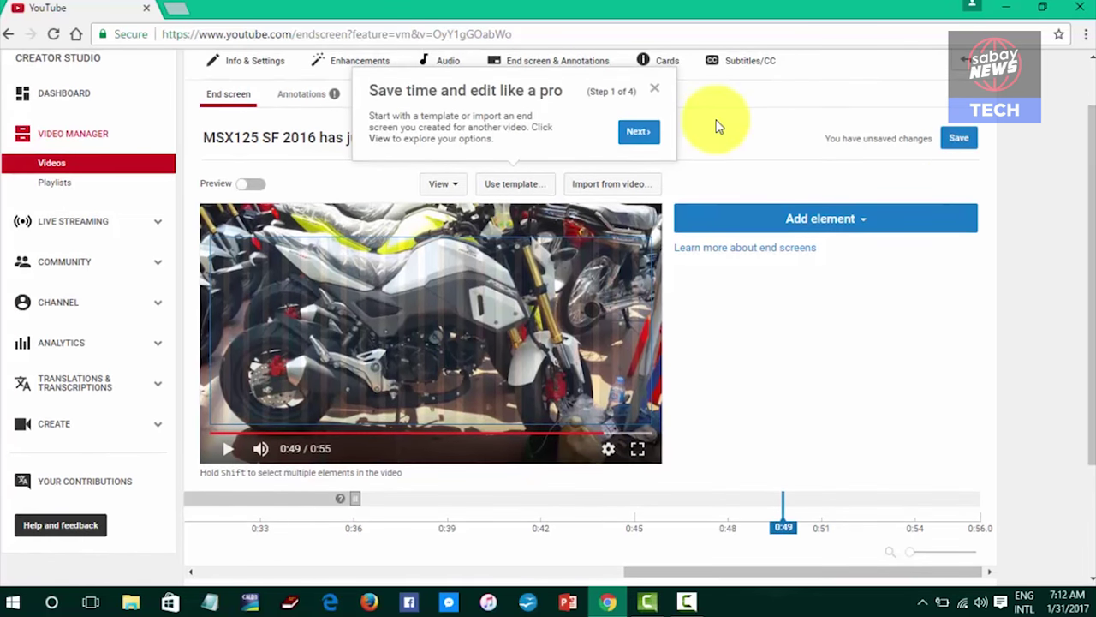
# Step: Apply the end screen template with a video lower-left and subscribe lower-right
pyautogui.click(656, 92)
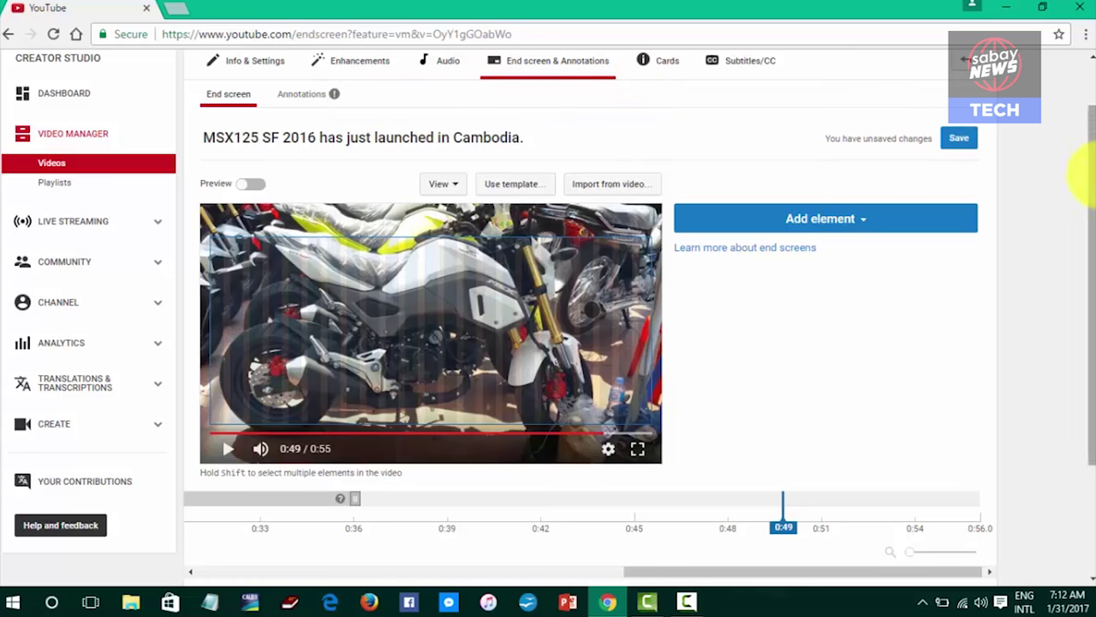
pyautogui.click(510, 189)
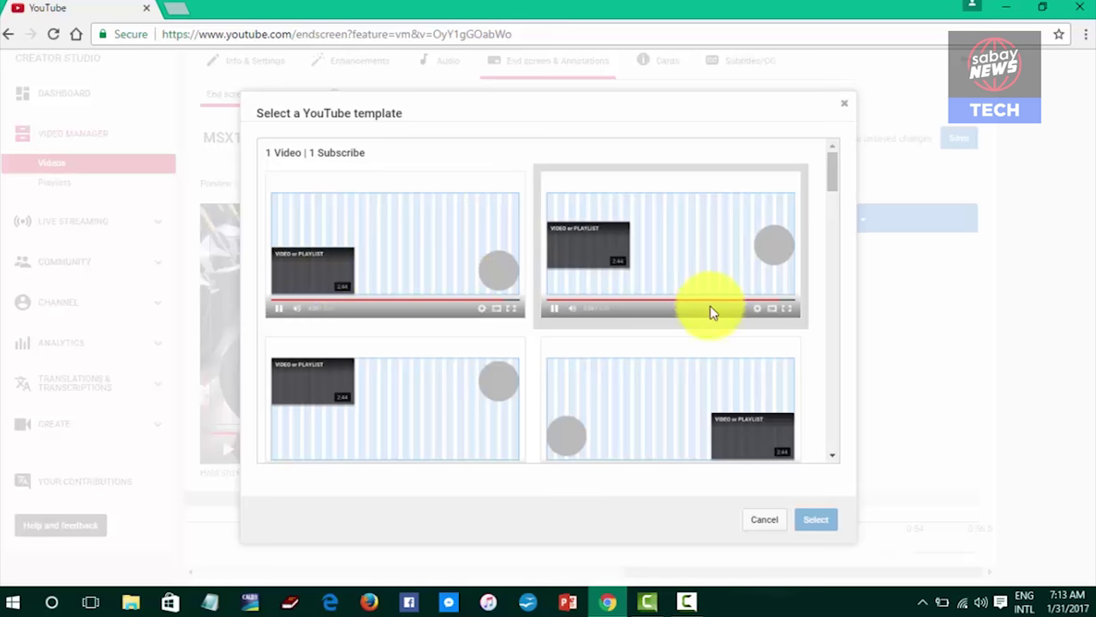
pyautogui.click(642, 434)
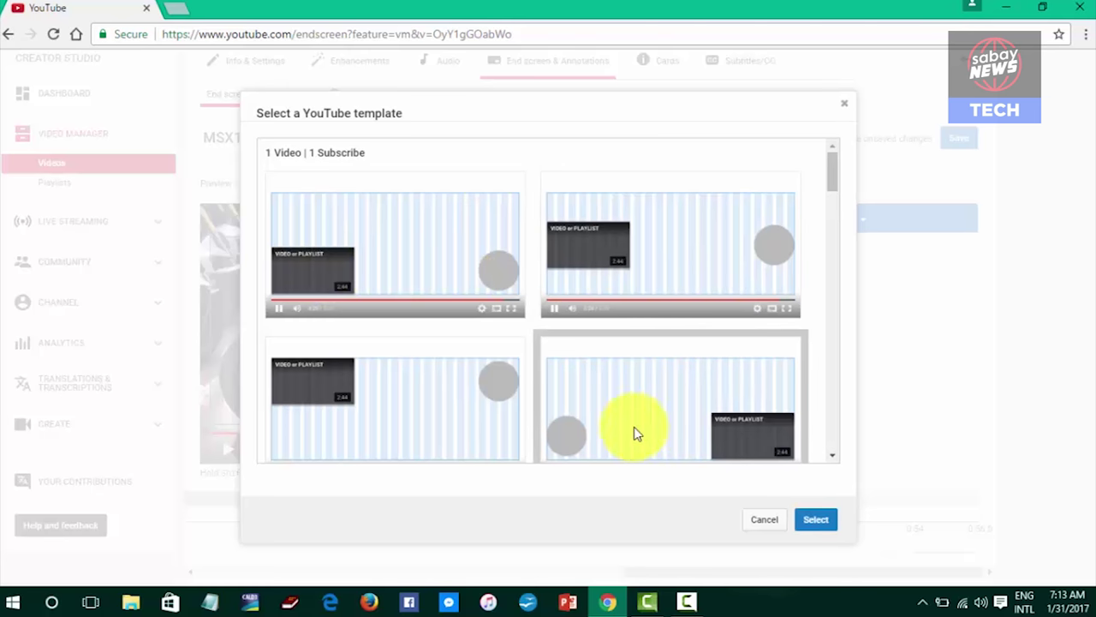
pyautogui.click(432, 240)
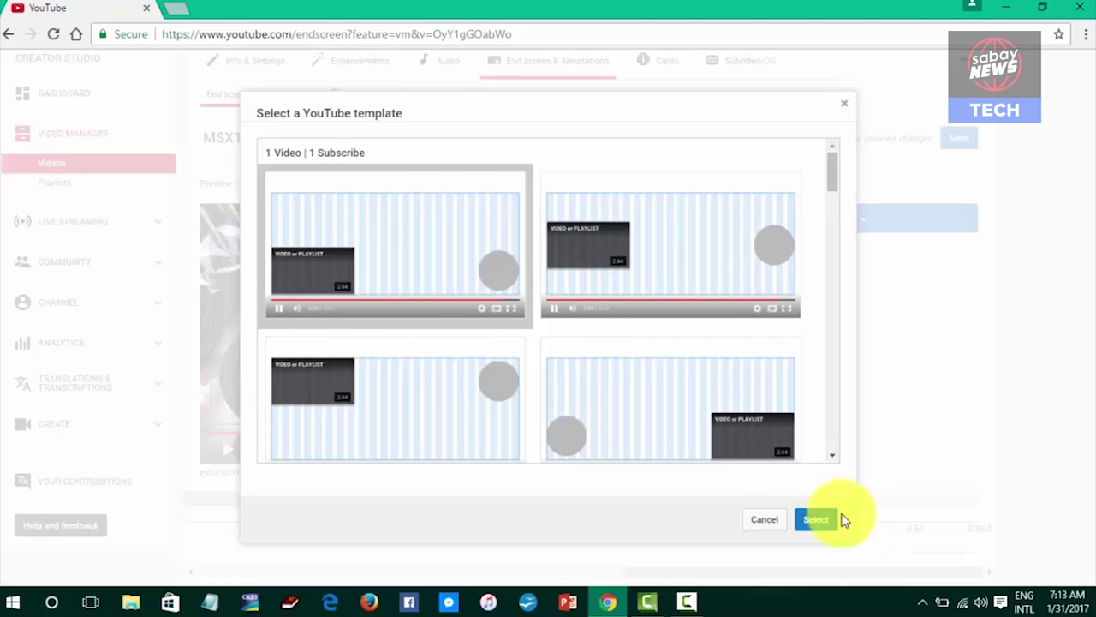
pyautogui.click(815, 520)
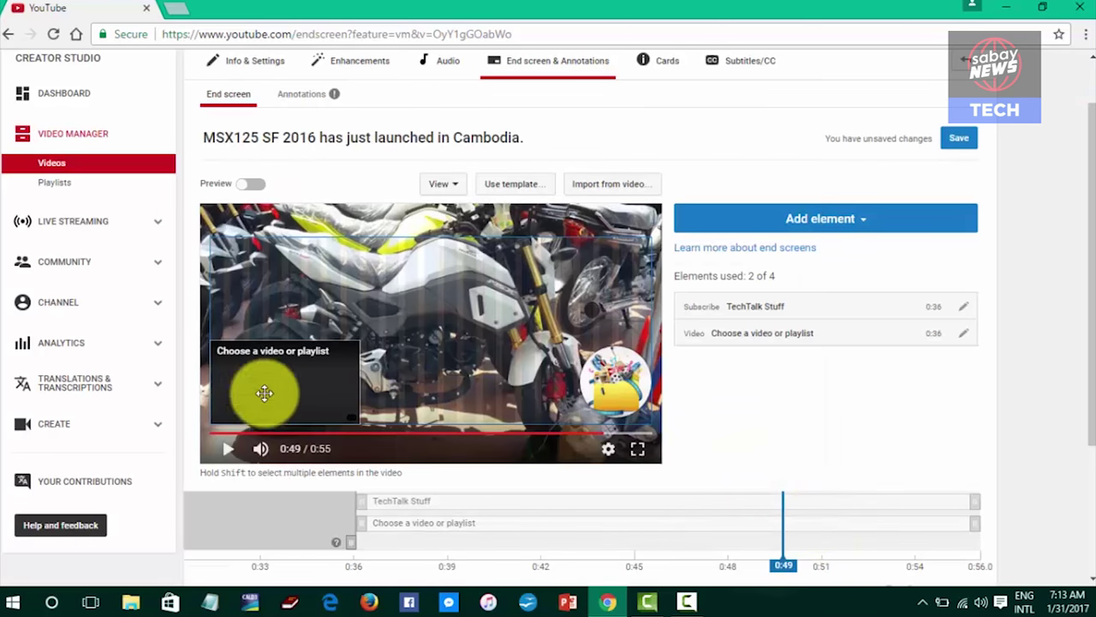
# Step: Move the video placeholder to the lower centre and delete the TechTalk Stuff subscribe element
pyautogui.moveTo(274, 376); pyautogui.dragTo(514, 381)
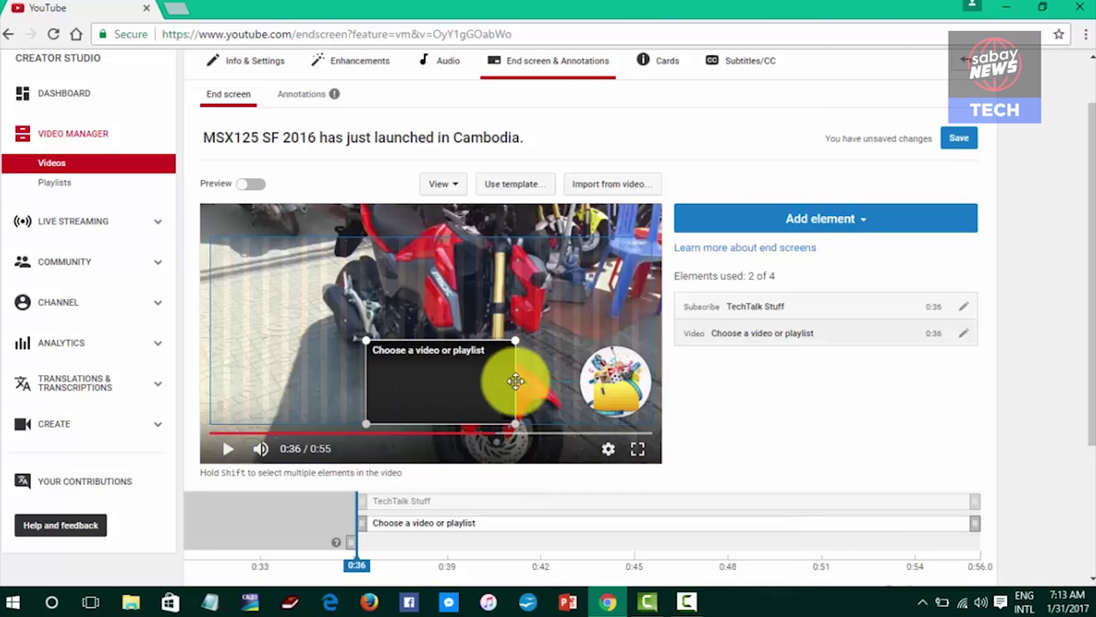
pyautogui.click(637, 385)
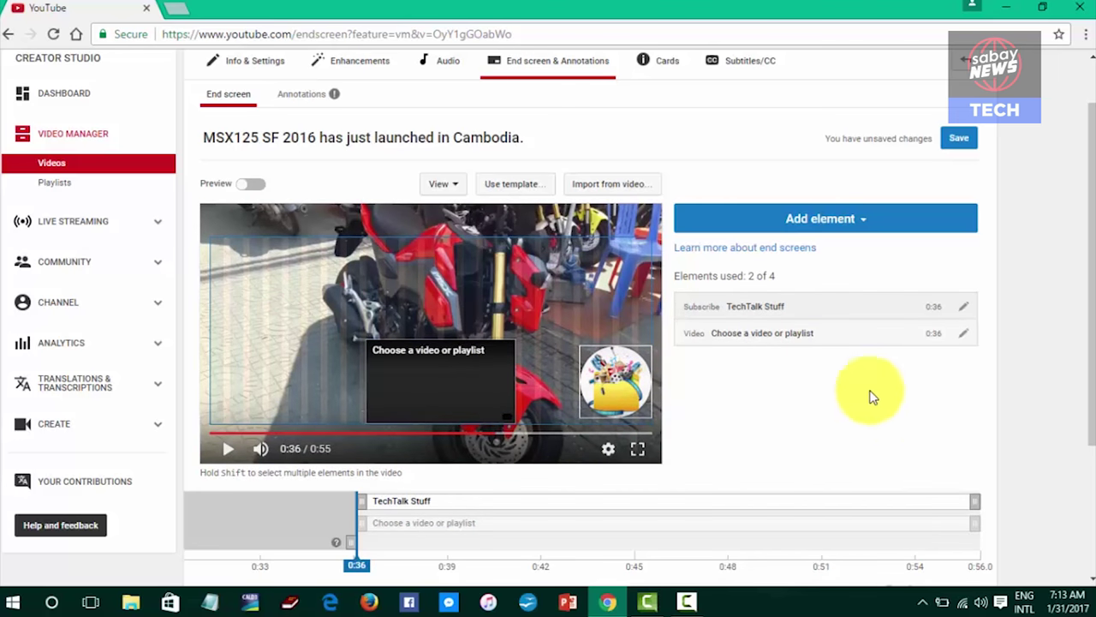
pyautogui.press('Delete')
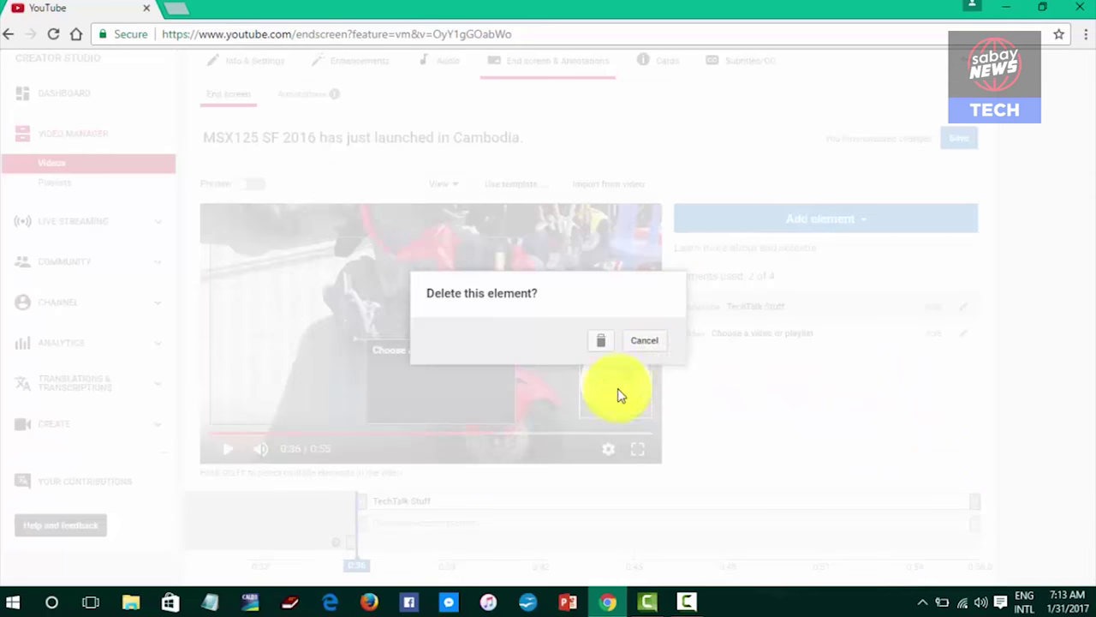
pyautogui.click(602, 342)
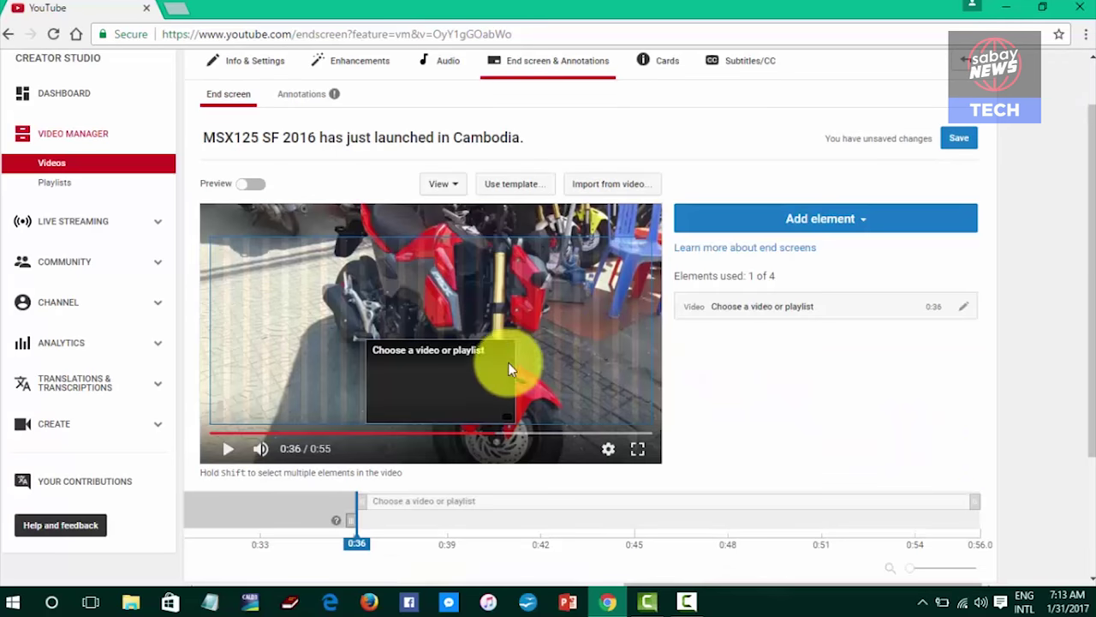
pyautogui.click(458, 369)
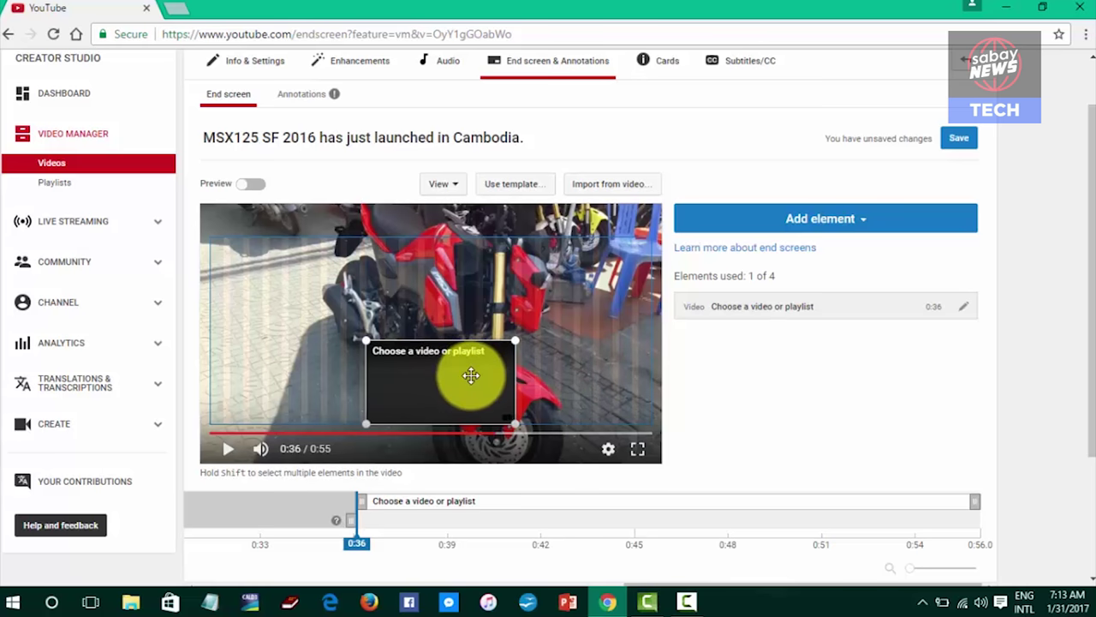
# Step: Set the video element to the Rolls Royce New Models Motor Expo 2016 upload
pyautogui.doubleClick(471, 375)
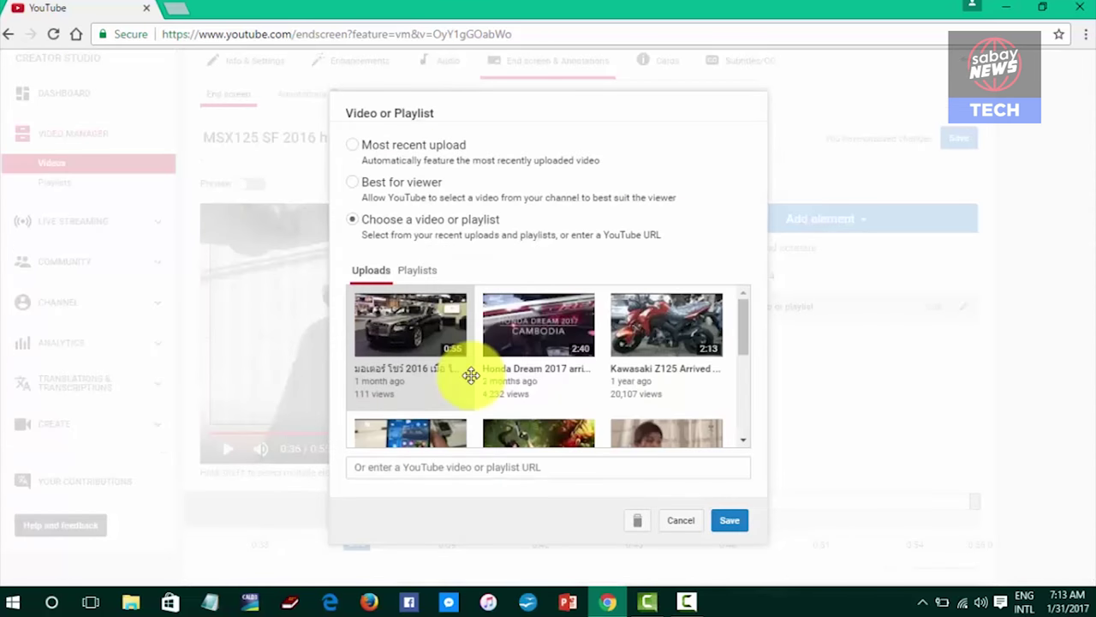
pyautogui.click(680, 521)
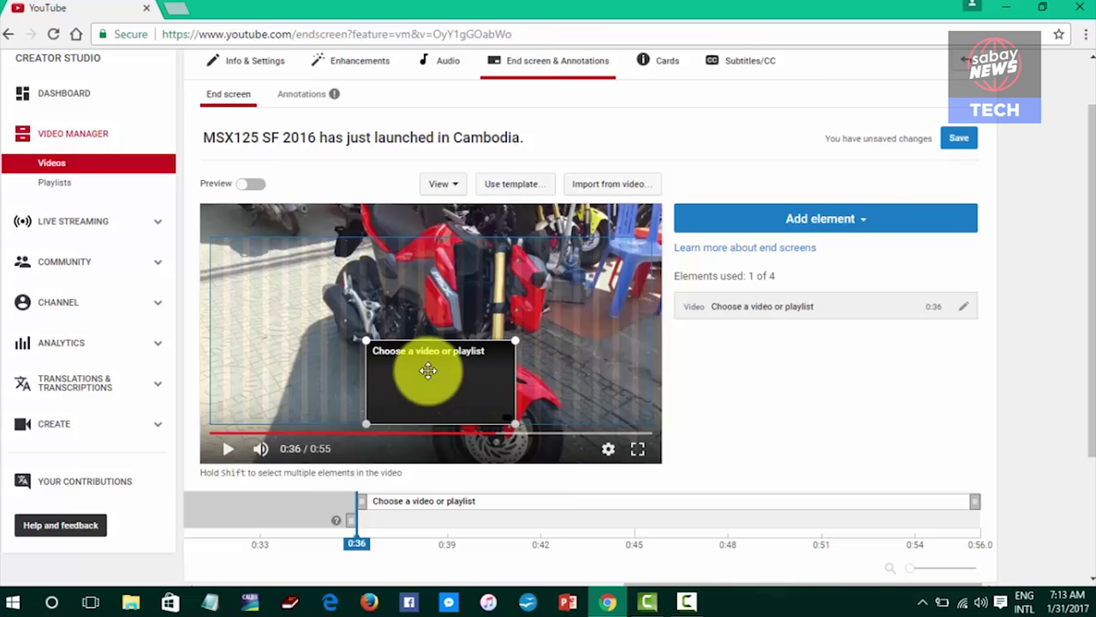
pyautogui.click(428, 370)
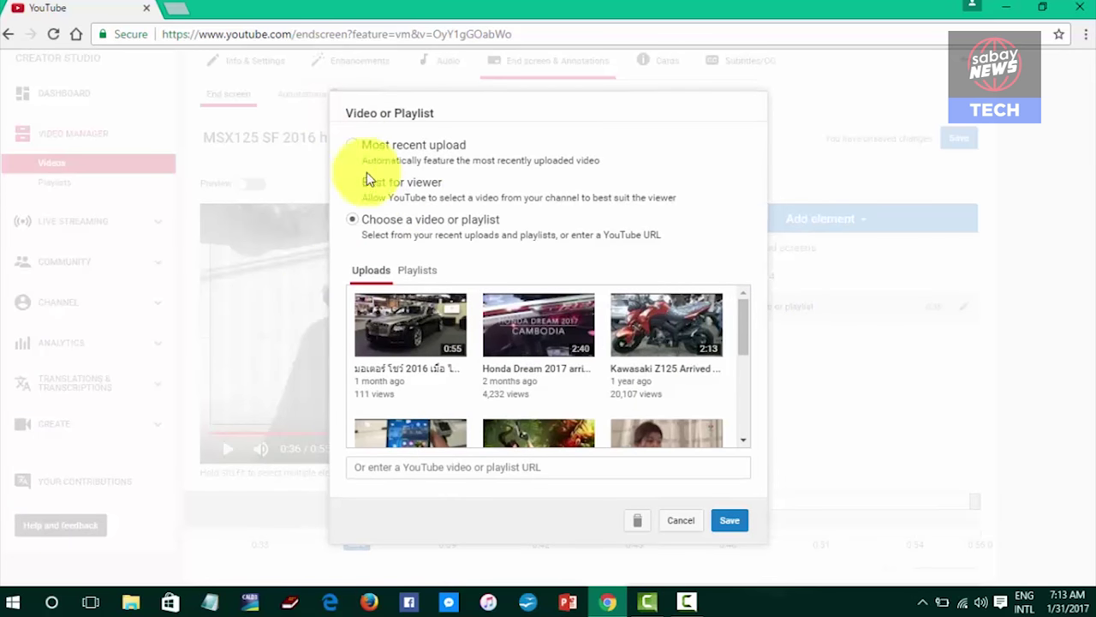
pyautogui.click(682, 521)
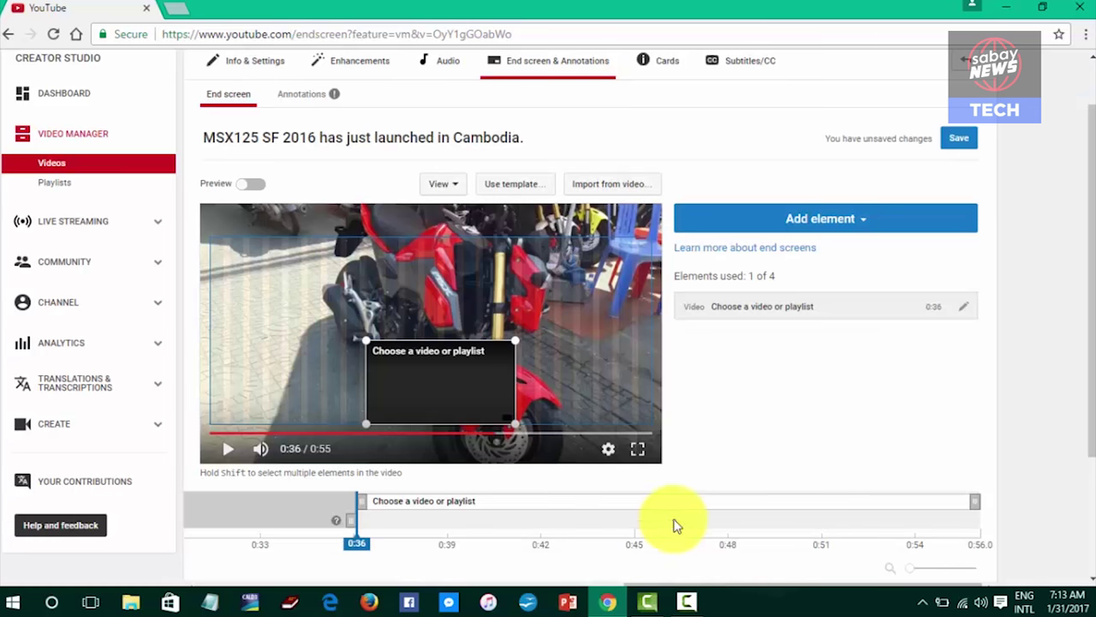
pyautogui.doubleClick(424, 391)
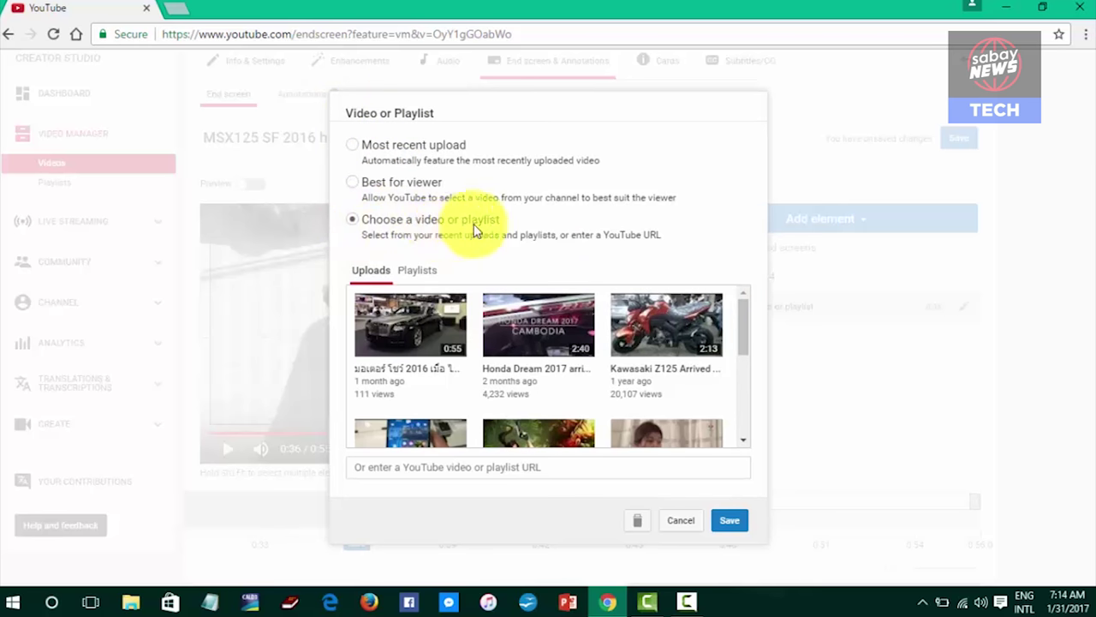
pyautogui.click(352, 221)
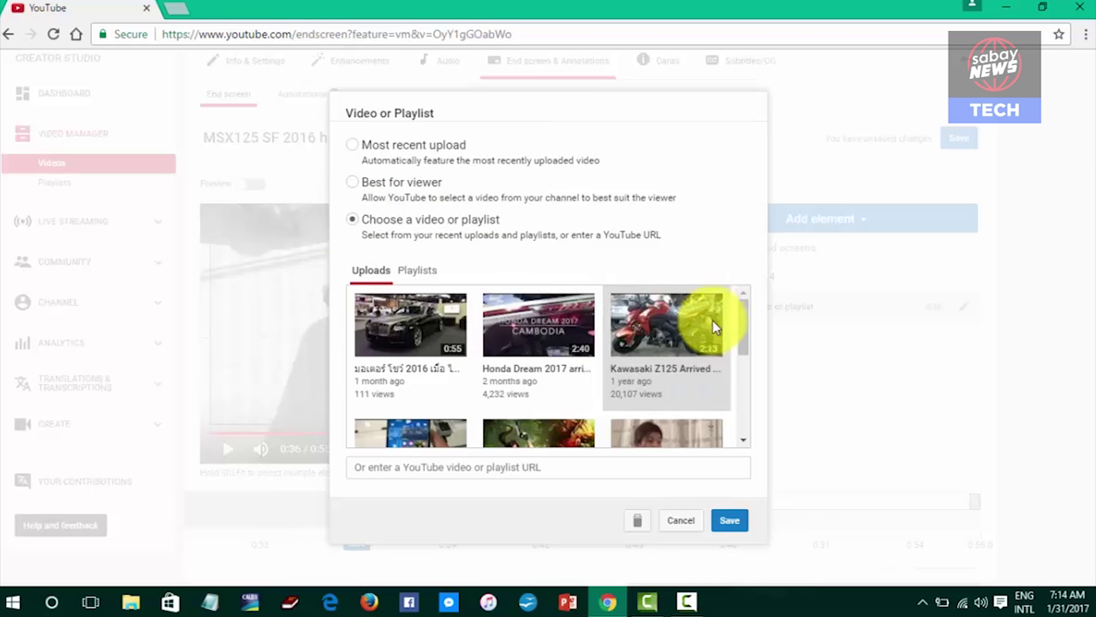
pyautogui.moveTo(742, 336); pyautogui.dragTo(751, 305)
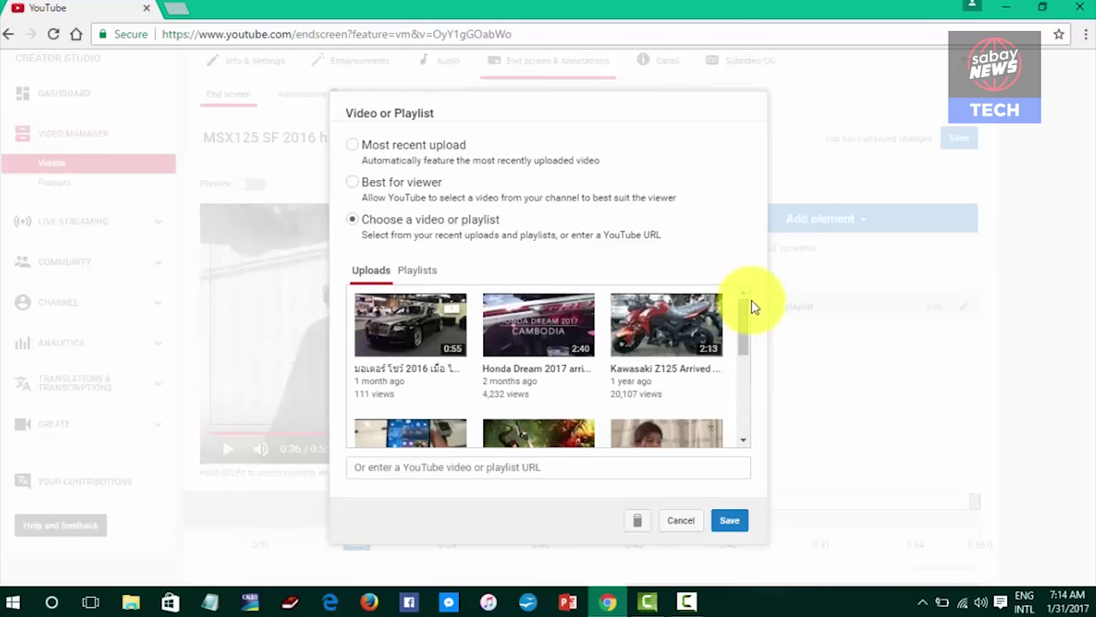
pyautogui.click(432, 319)
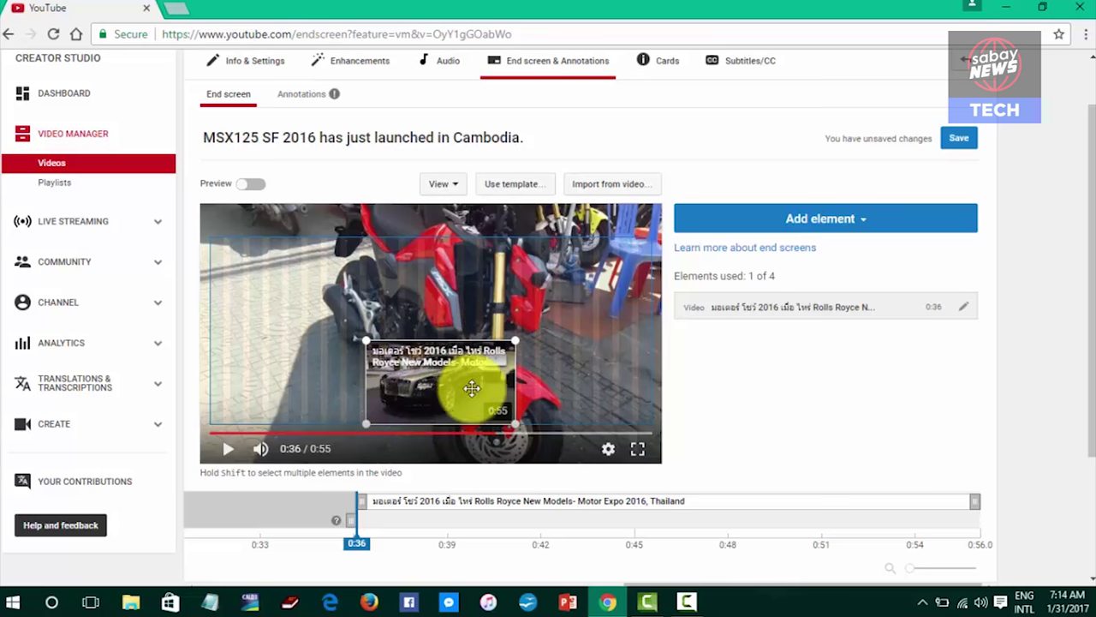
# Step: Add a TechTalk Stuff subscribe element and place it at the lower right
pyautogui.moveTo(453, 380)
pyautogui.mouseDown()
pyautogui.moveTo(472, 380)
pyautogui.moveTo(428, 392)
pyautogui.moveTo(462, 382)
pyautogui.mouseUp()
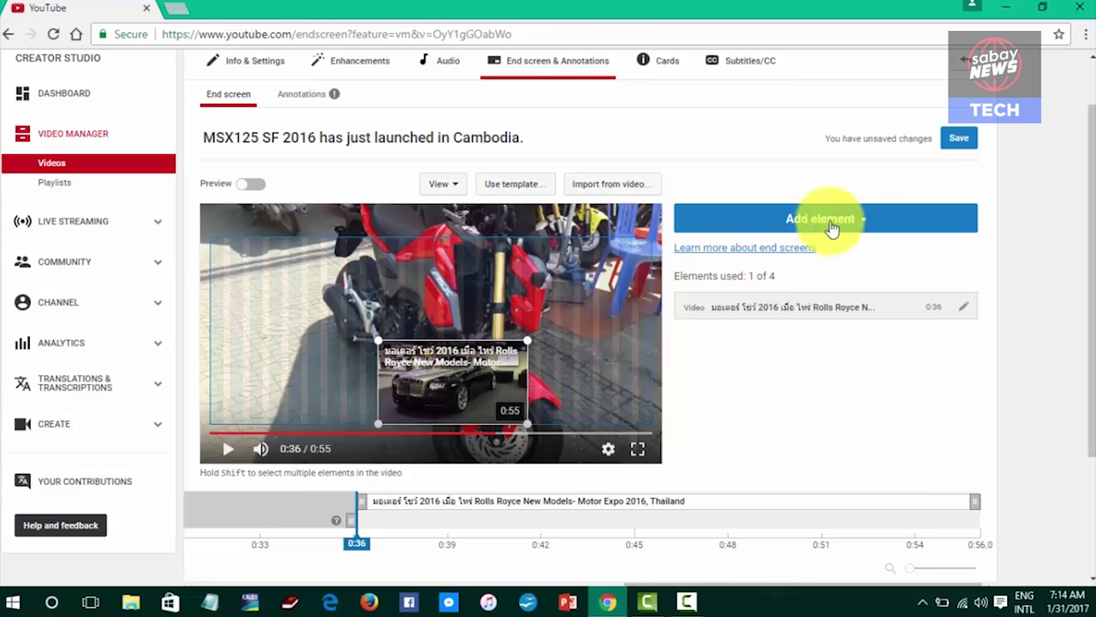
pyautogui.click(860, 218)
pyautogui.click(859, 221)
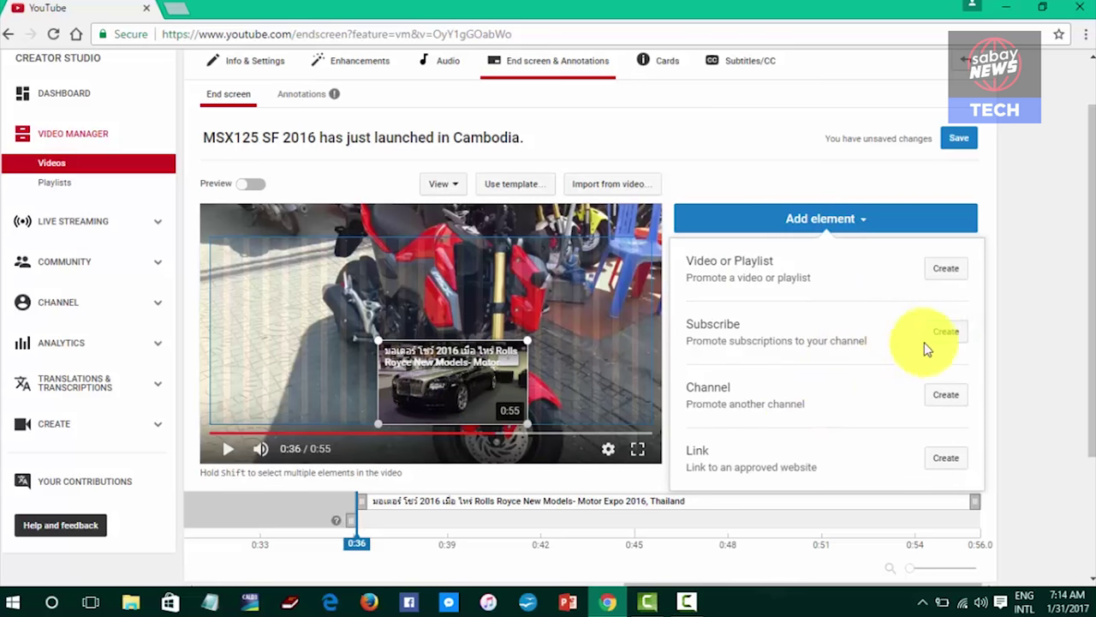
pyautogui.click(946, 335)
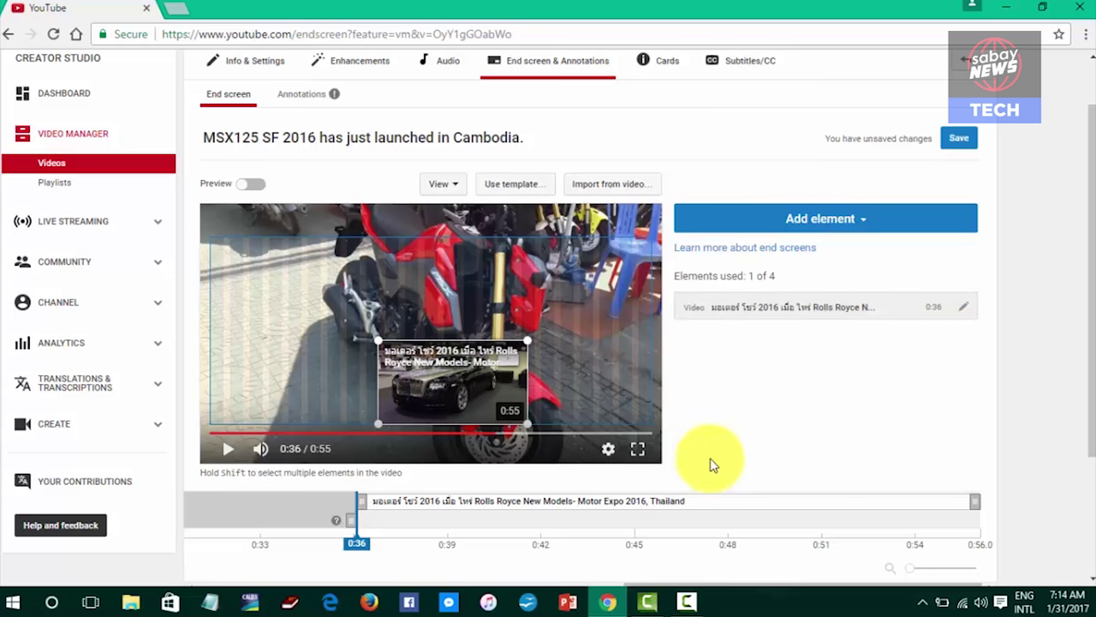
pyautogui.click(252, 266)
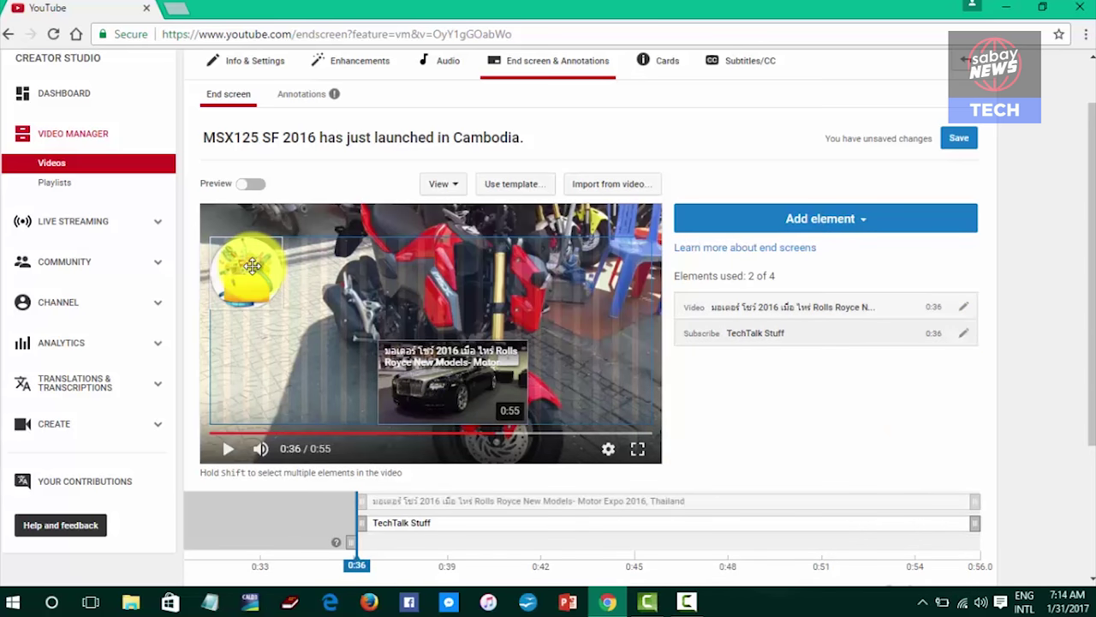
pyautogui.moveTo(252, 265); pyautogui.dragTo(632, 383)
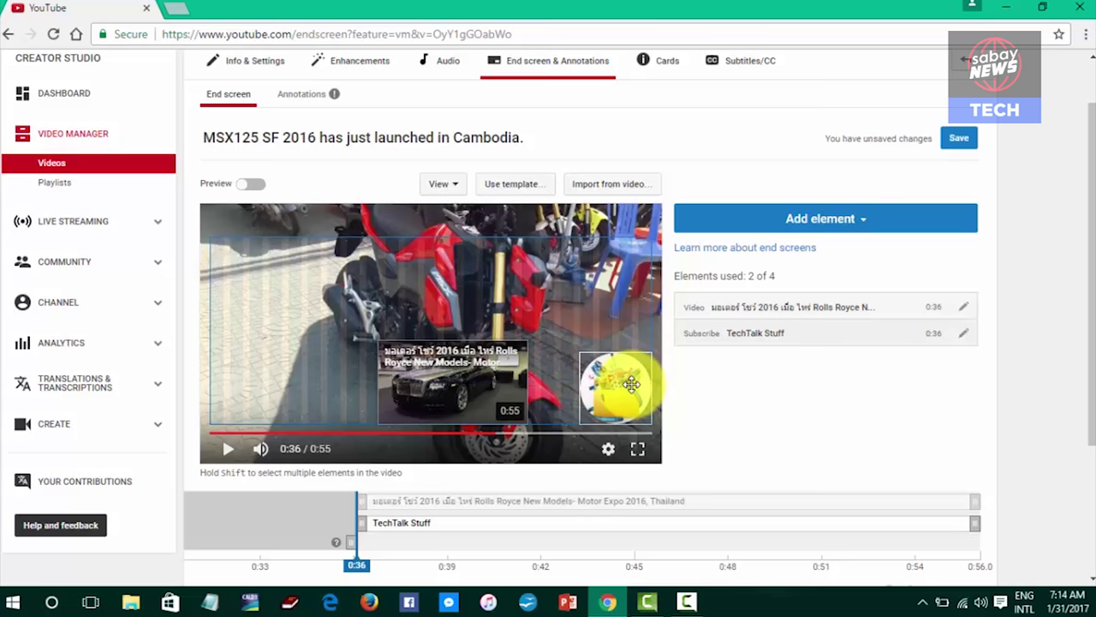
# Step: Reposition and enlarge the Rolls Royce video element beside the subscribe badge
pyautogui.moveTo(482, 385); pyautogui.dragTo(456, 384)
pyautogui.click(621, 389)
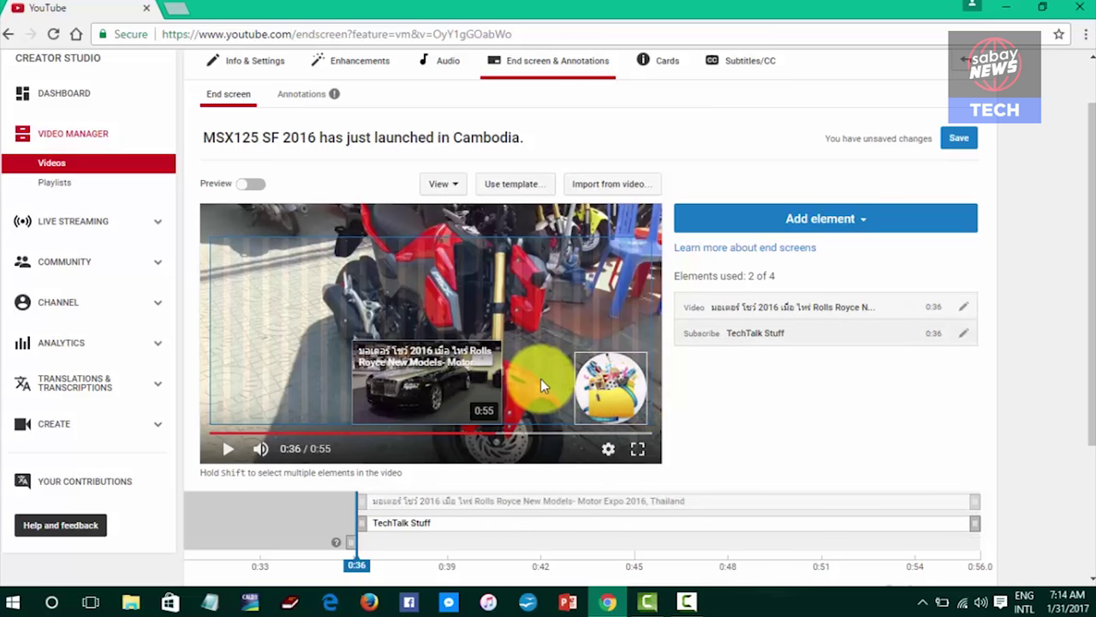
pyautogui.click(411, 394)
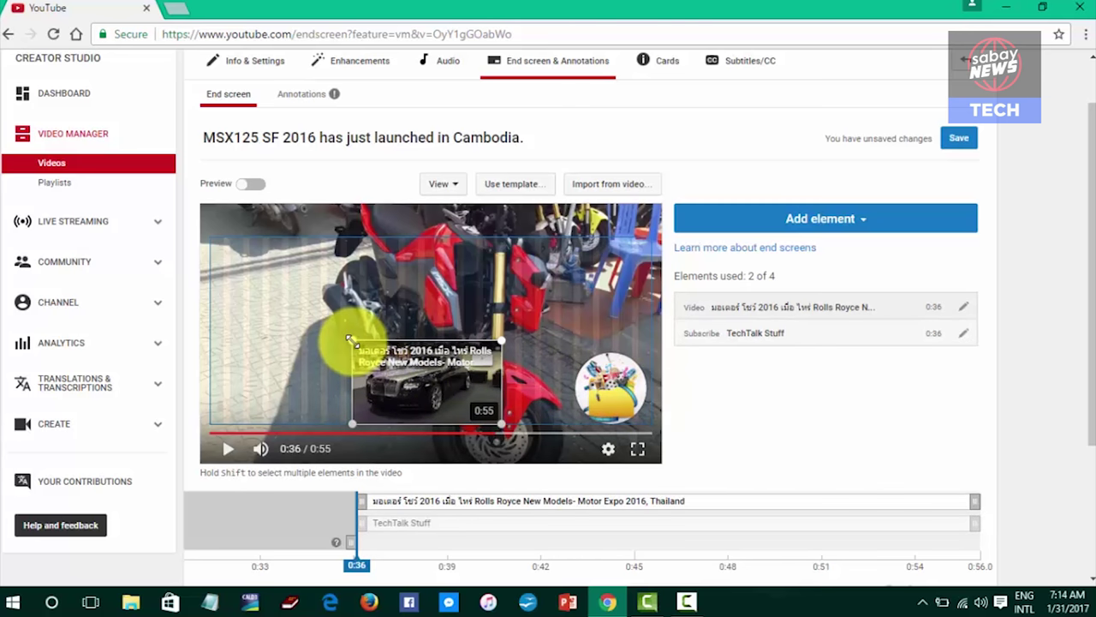
pyautogui.moveTo(352, 340); pyautogui.dragTo(471, 384)
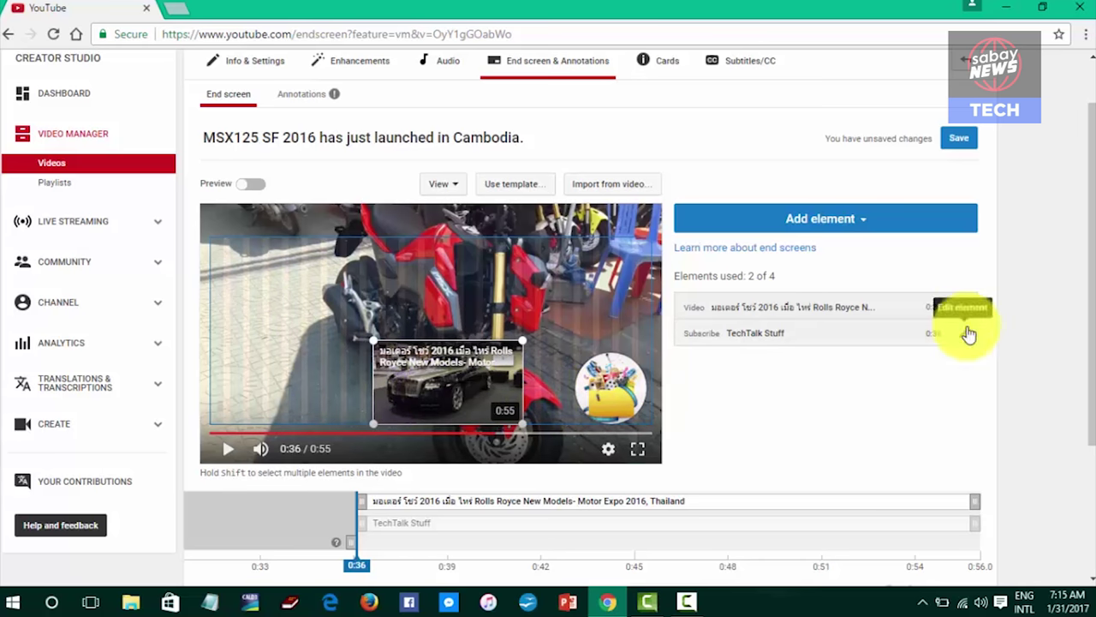
pyautogui.scroll(-1, 1079, 291)
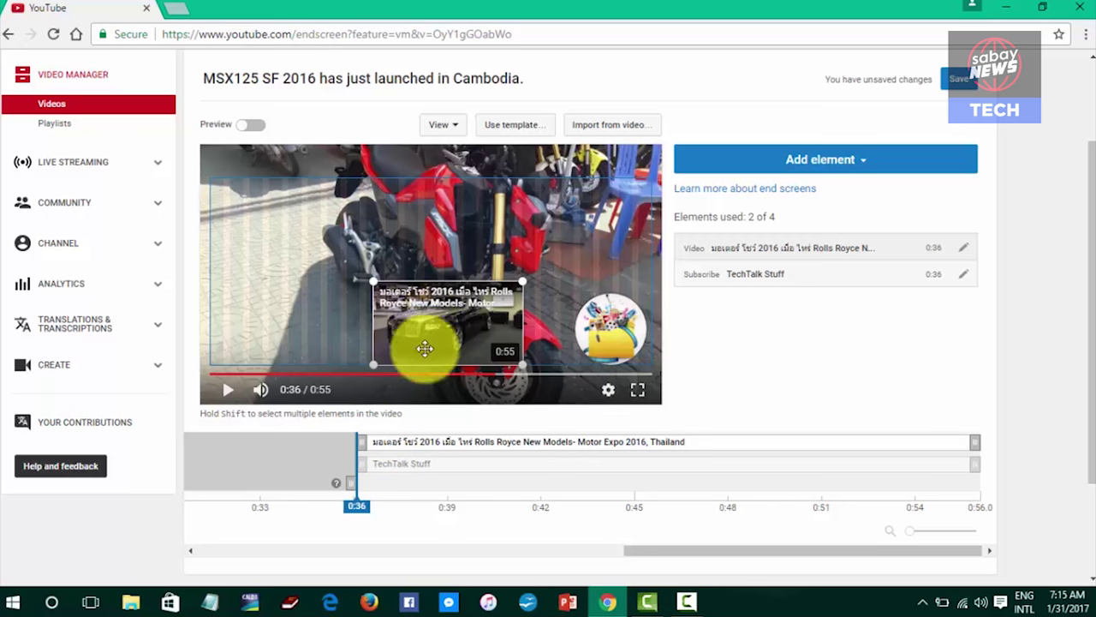
pyautogui.click(397, 467)
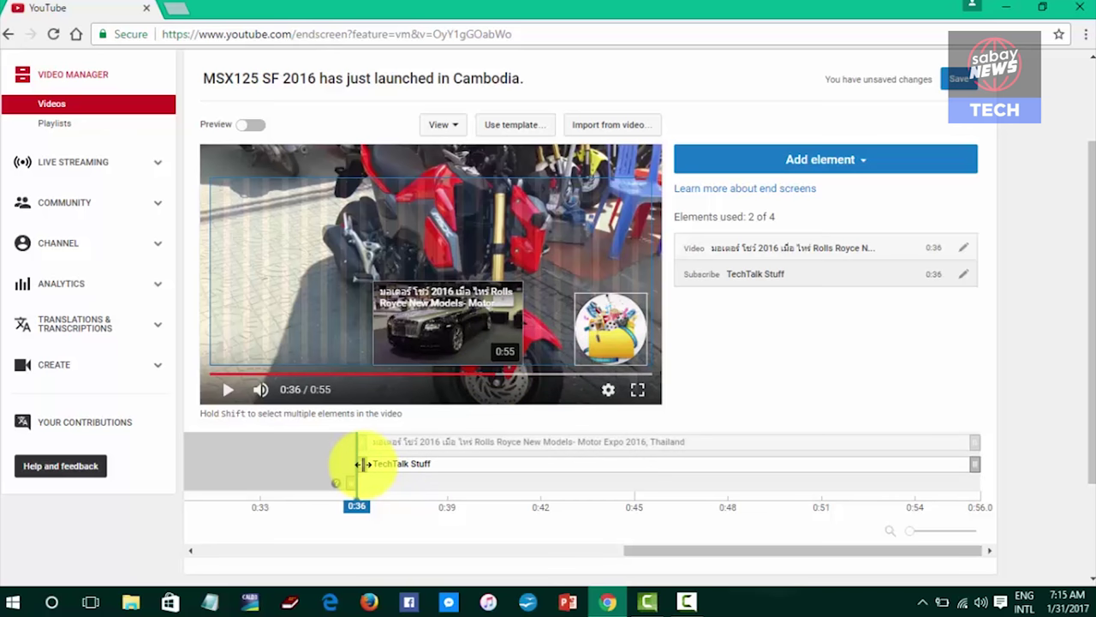
# Step: Make the Rolls Royce video appear at 0:47 and the subscribe badge at 0:48
pyautogui.moveTo(363, 463); pyautogui.dragTo(553, 463)
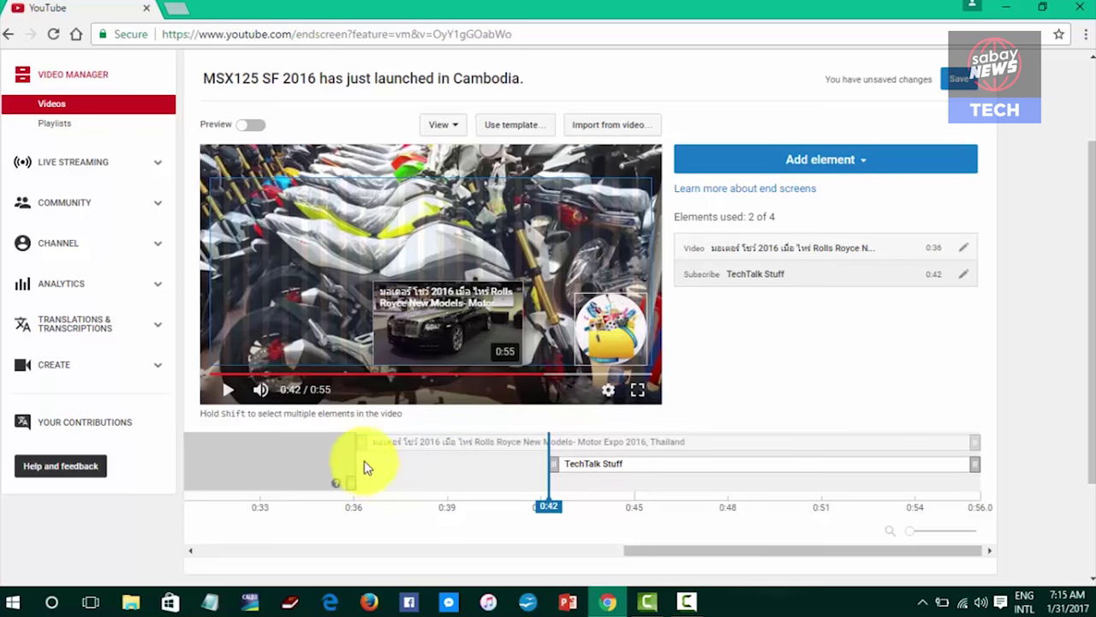
pyautogui.moveTo(360, 442); pyautogui.dragTo(533, 439)
pyautogui.click(585, 469)
pyautogui.moveTo(555, 465); pyautogui.dragTo(747, 464)
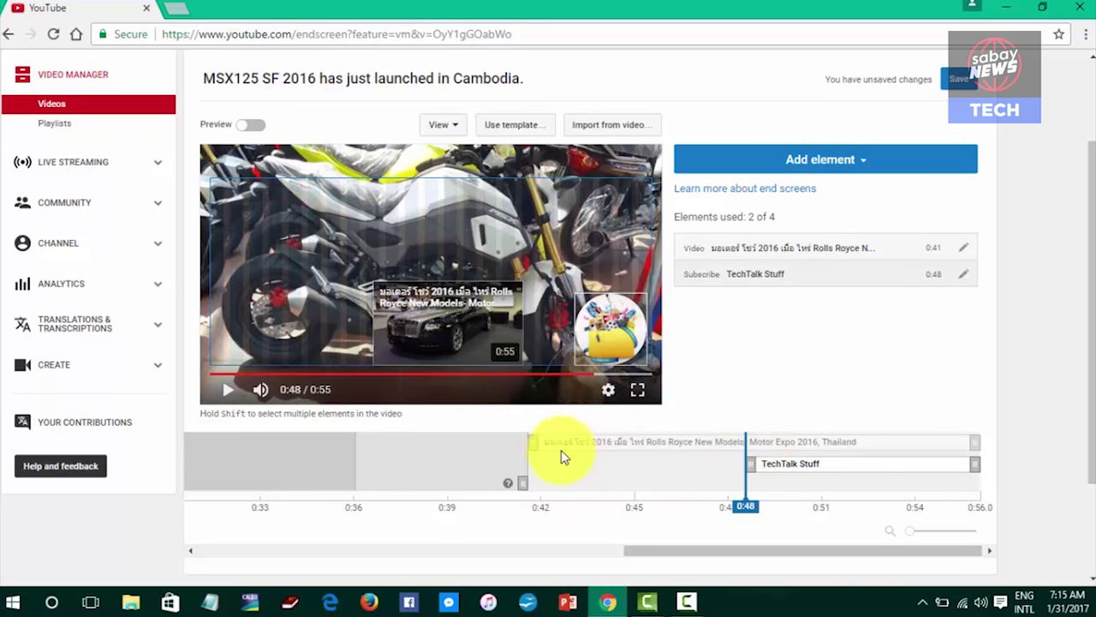
pyautogui.moveTo(531, 440); pyautogui.dragTo(710, 436)
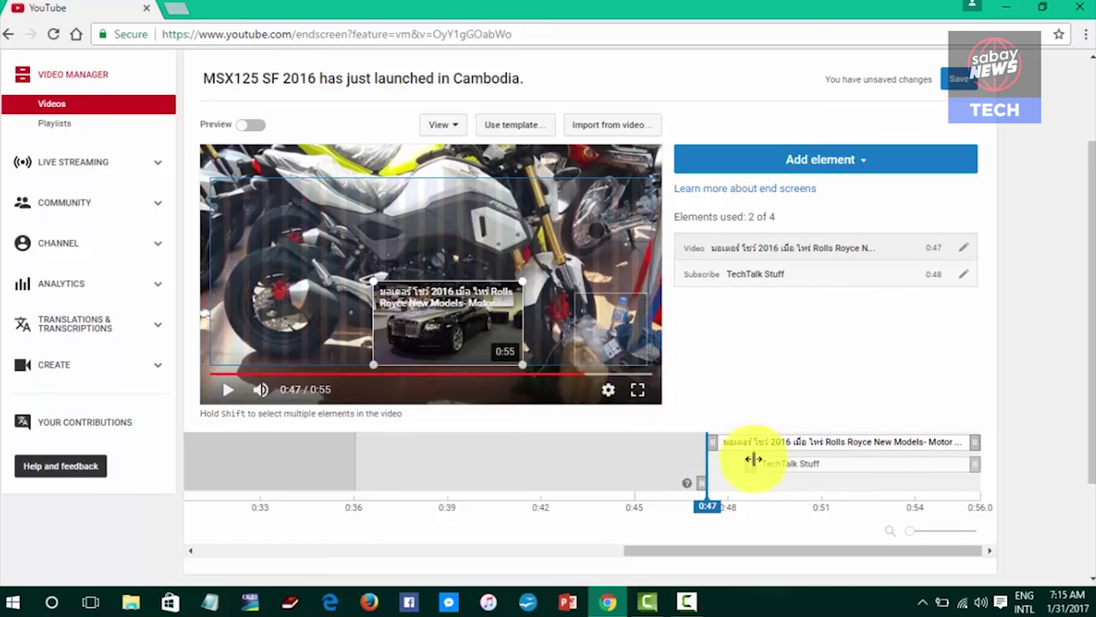
pyautogui.click(754, 464)
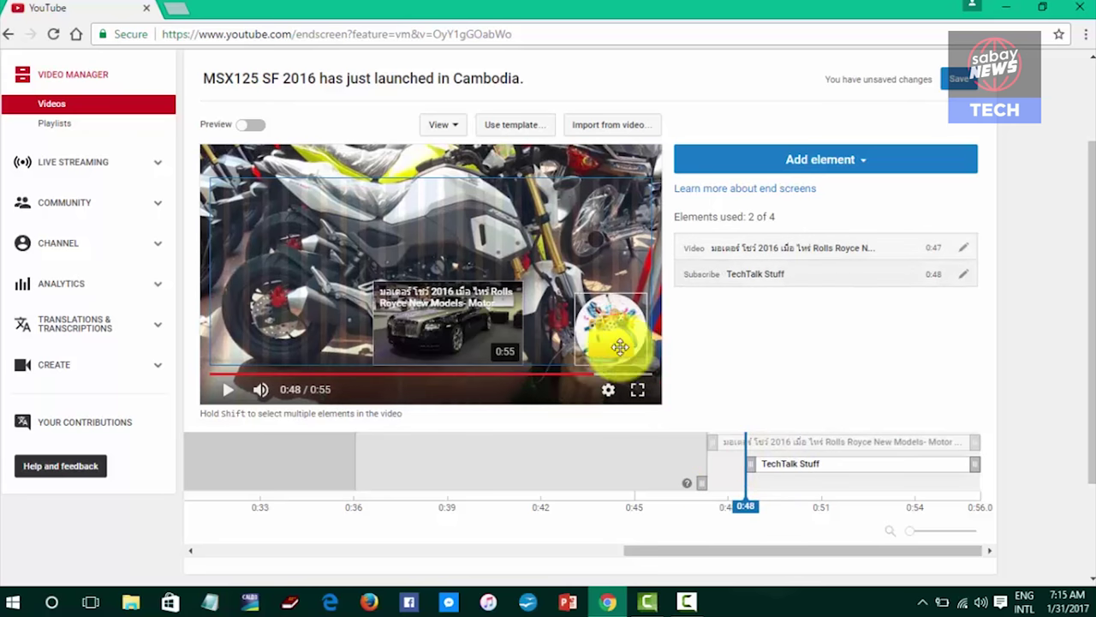
pyautogui.click(754, 460)
pyautogui.moveTo(744, 464); pyautogui.dragTo(740, 460)
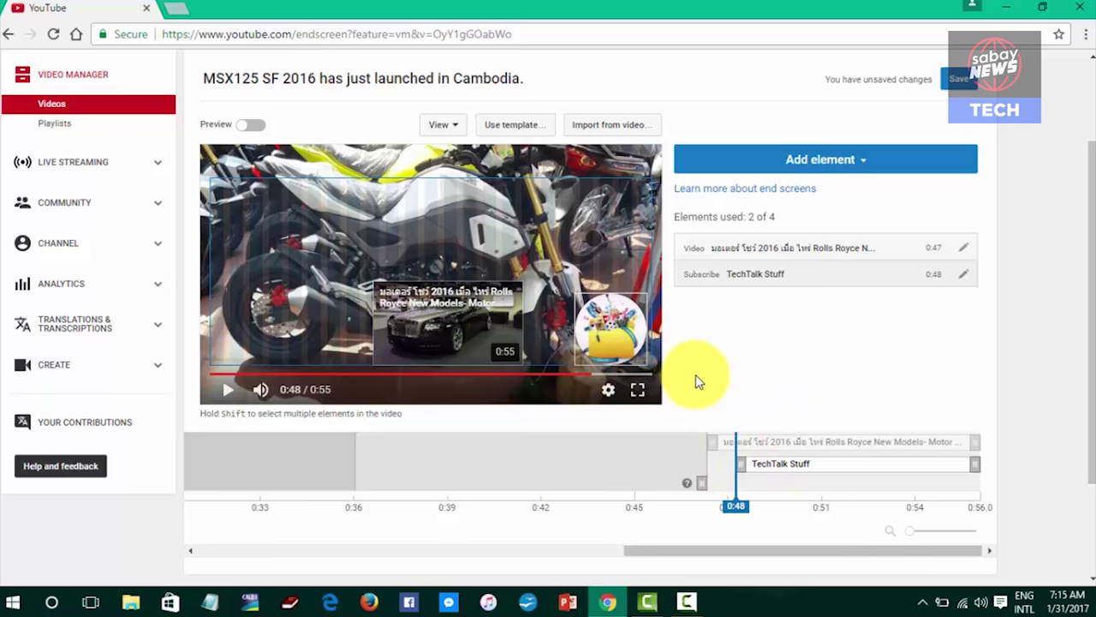
pyautogui.moveTo(1089, 376); pyautogui.dragTo(1090, 334)
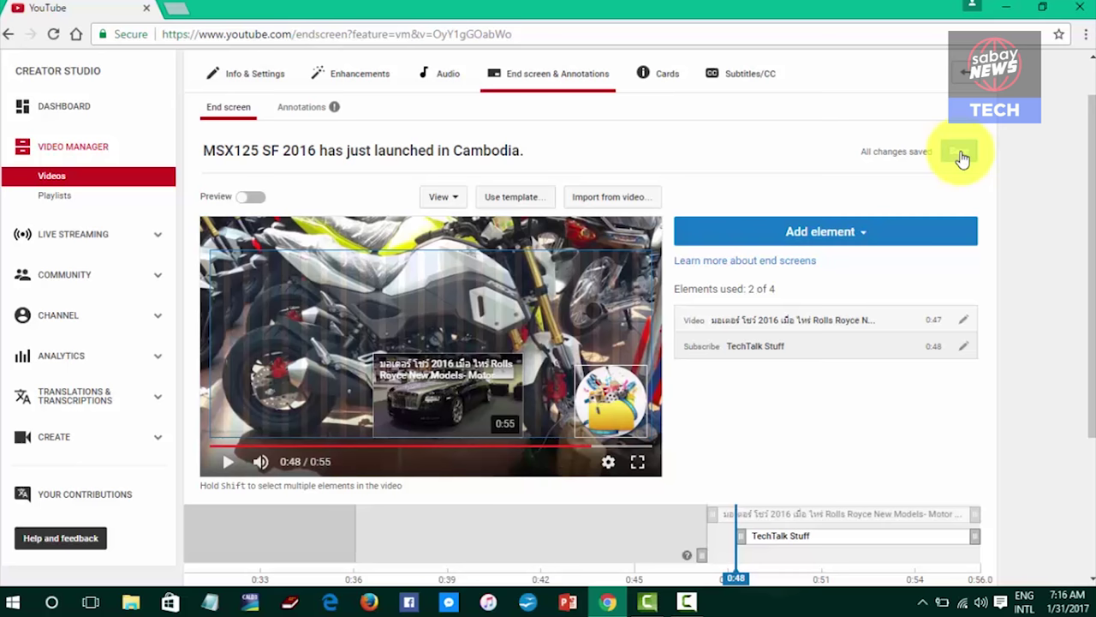
pyautogui.click(254, 199)
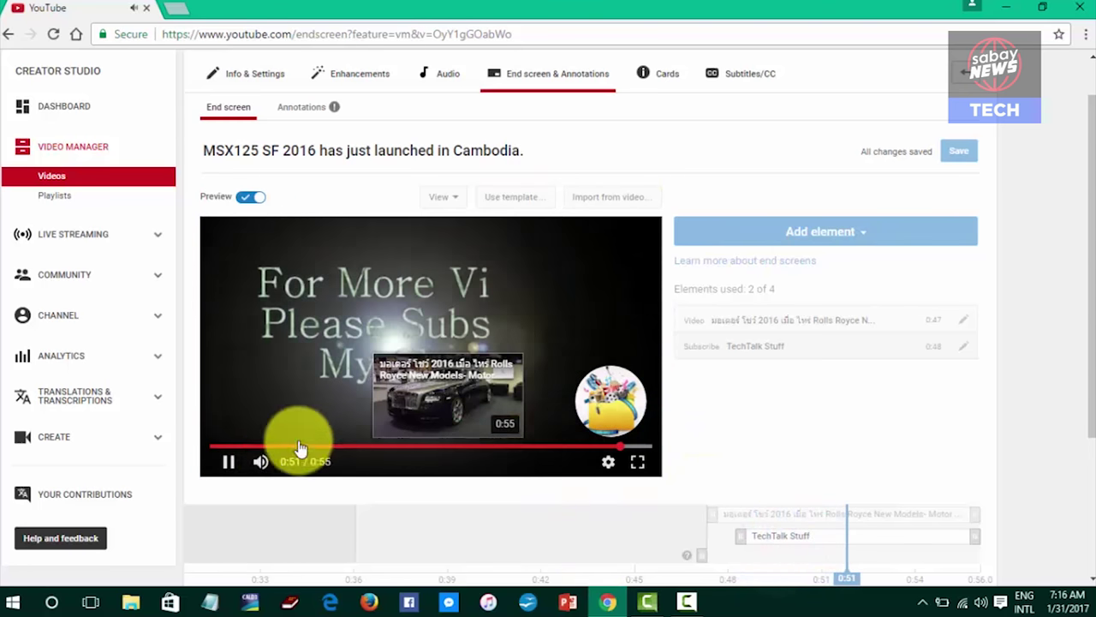
pyautogui.click(230, 462)
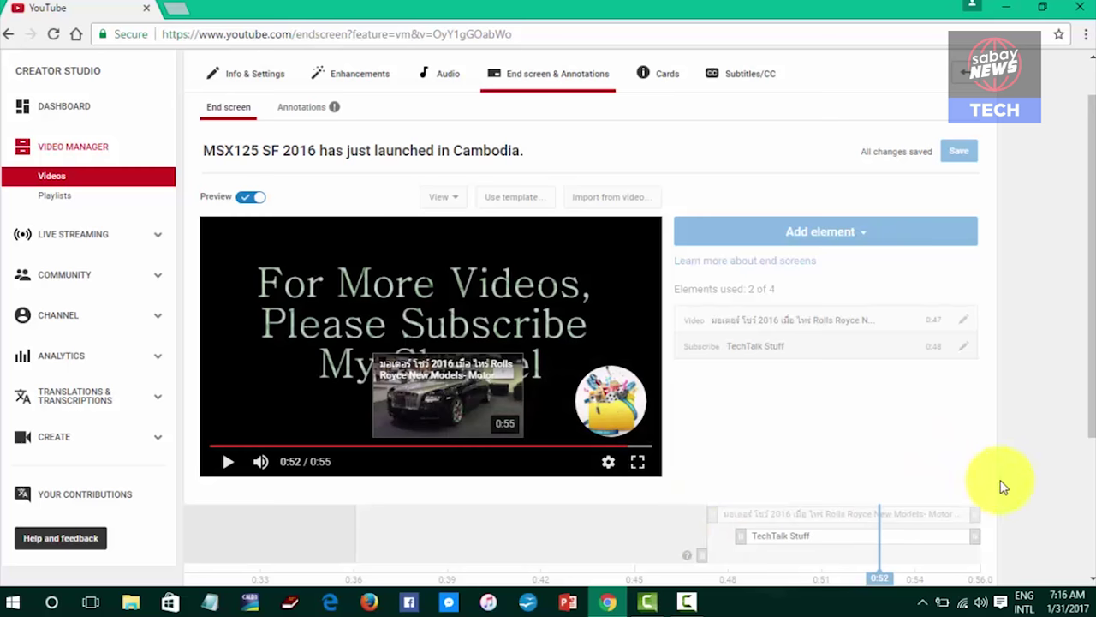
pyautogui.moveTo(1082, 421); pyautogui.dragTo(1084, 457)
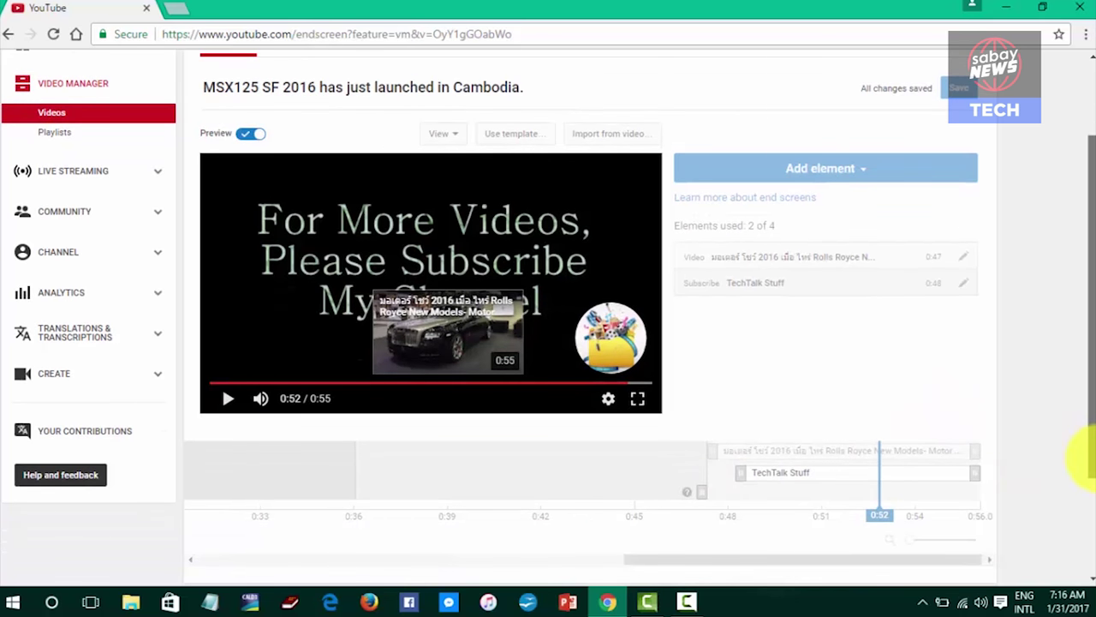
pyautogui.click(249, 133)
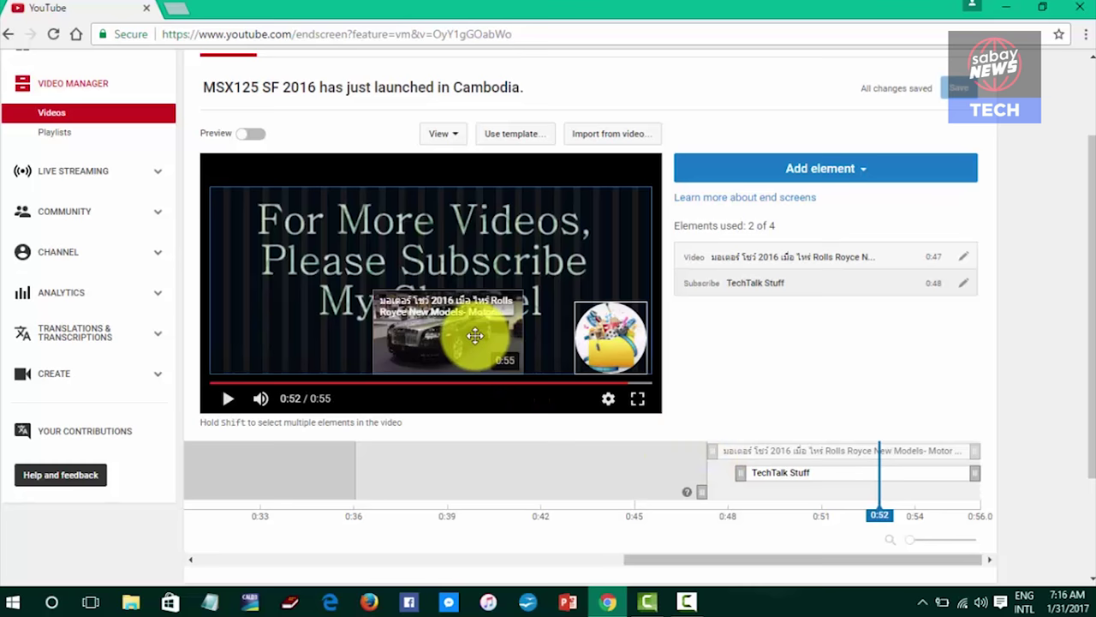
# Step: Shift the Rolls Royce video start to 0:46 and the subscribe element start to 0:47
pyautogui.click(443, 340)
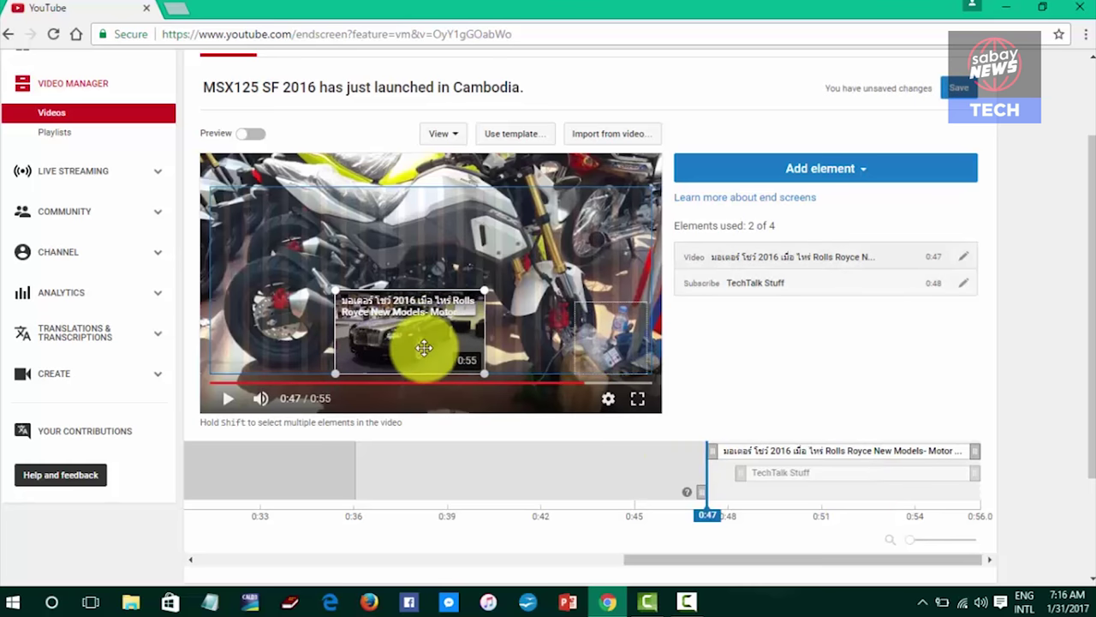
pyautogui.click(610, 335)
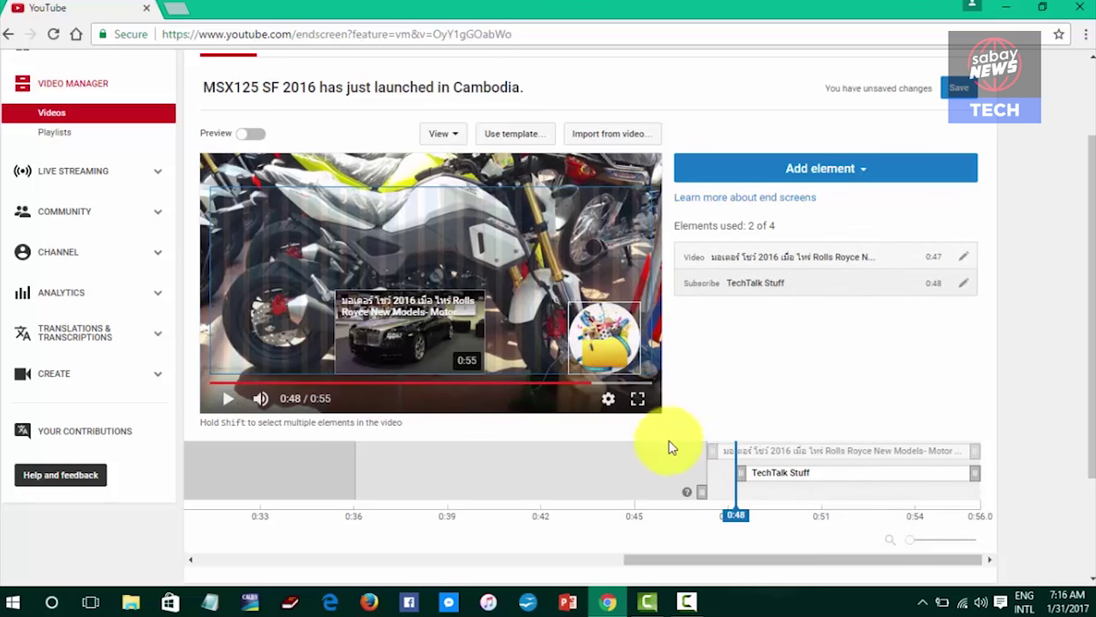
pyautogui.moveTo(707, 451); pyautogui.dragTo(676, 449)
pyautogui.click(746, 475)
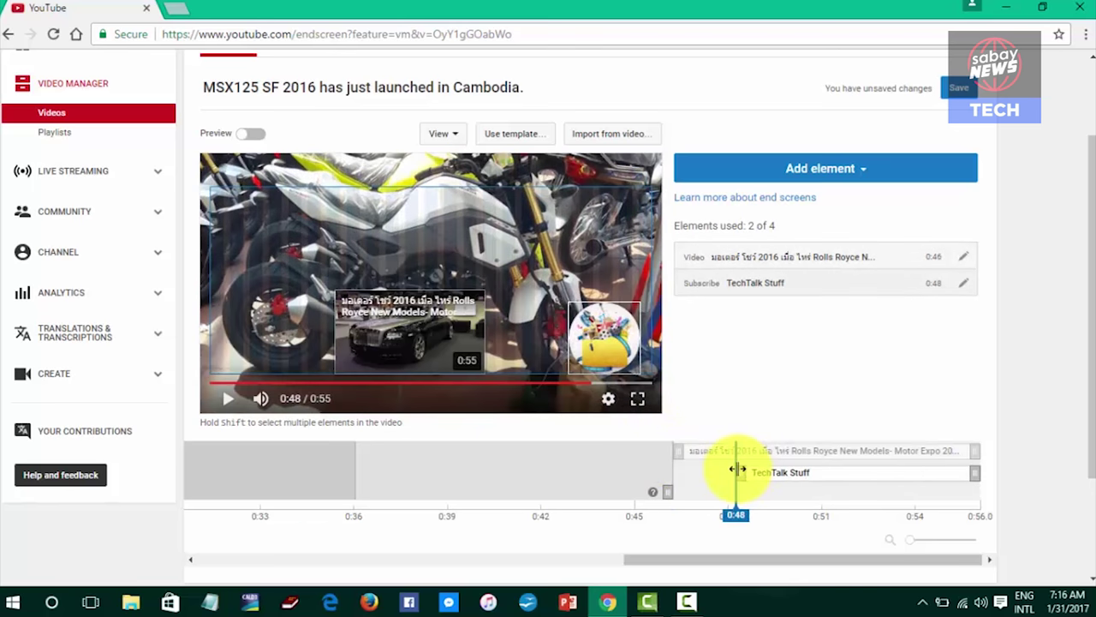
pyautogui.moveTo(743, 475); pyautogui.dragTo(720, 472)
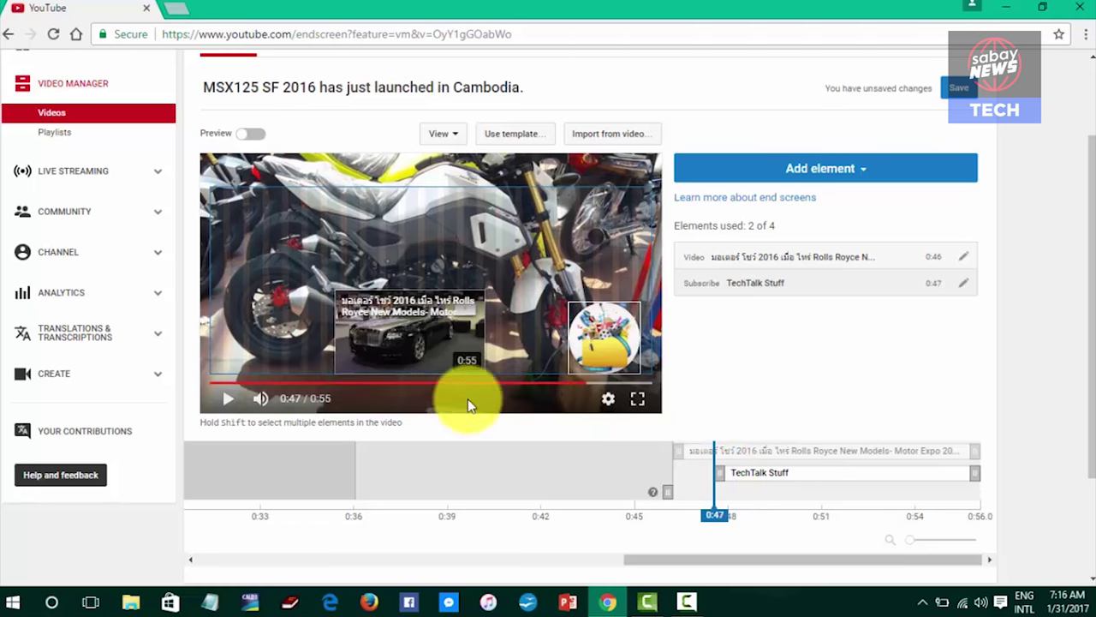
pyautogui.click(440, 341)
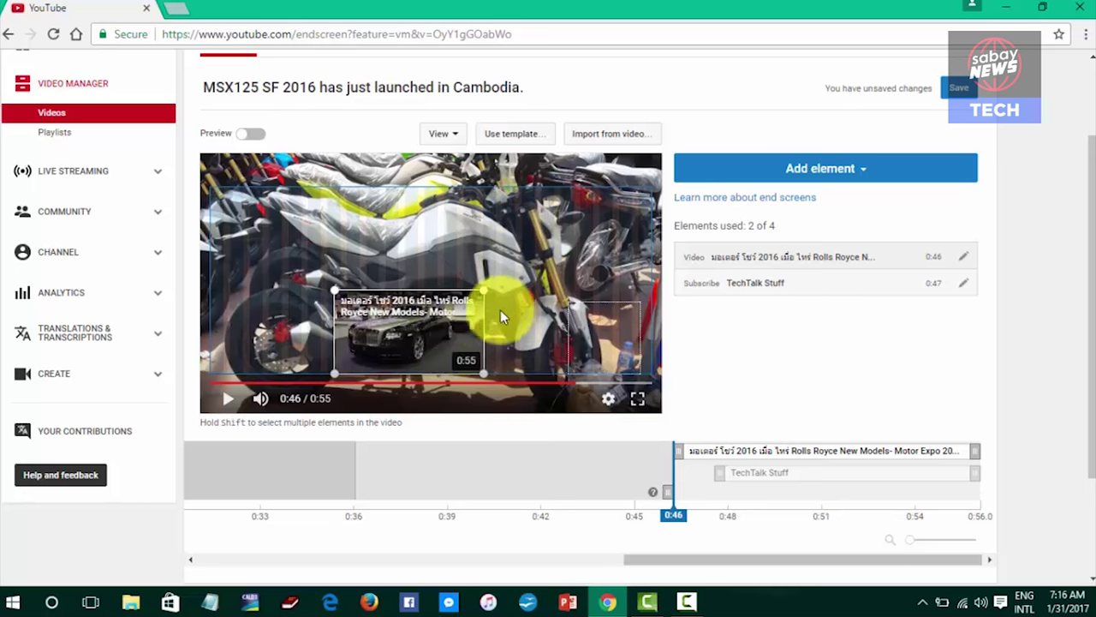
pyautogui.moveTo(1089, 230); pyautogui.dragTo(1089, 208)
pyautogui.scroll(1, 1090, 203)
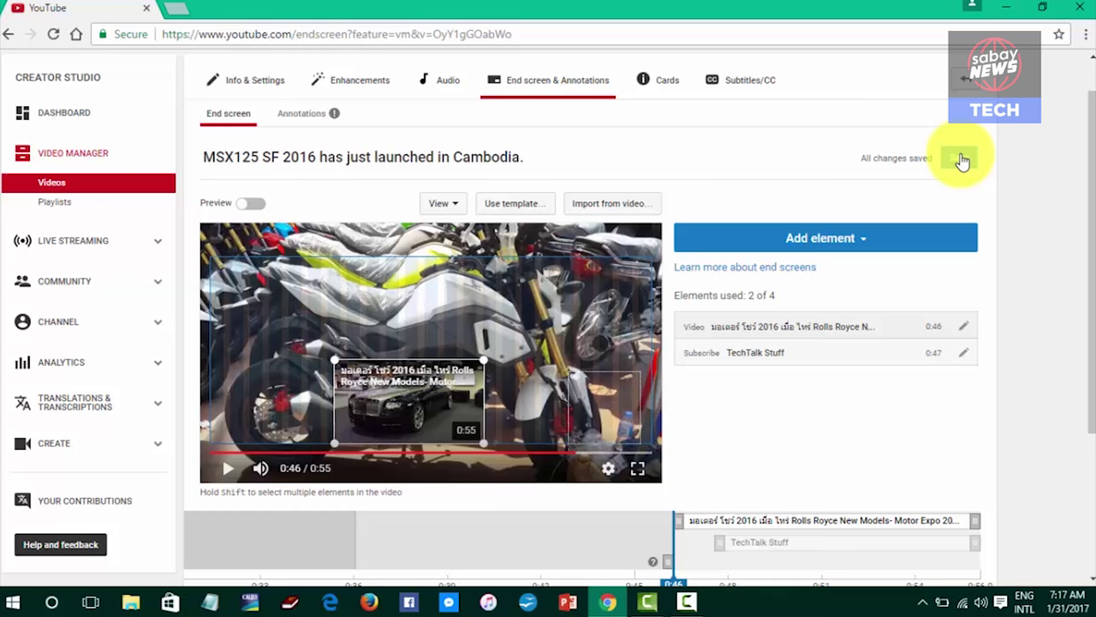
# Step: Open the MSX125 video's watch page and seek past 0:35 toward the end screen
pyautogui.click(371, 166)
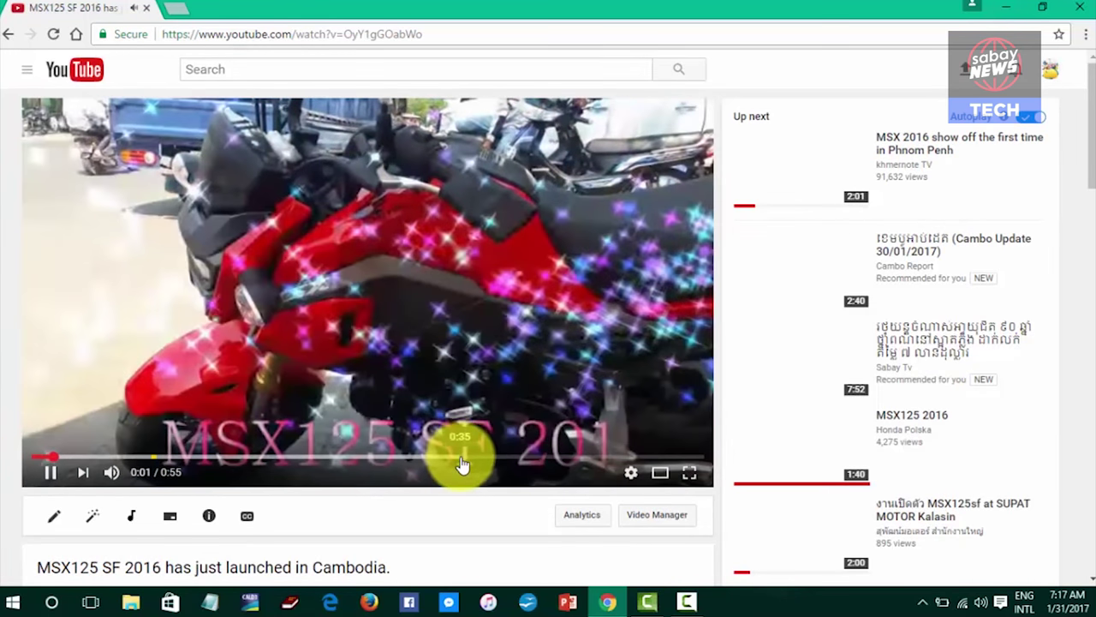
pyautogui.click(461, 458)
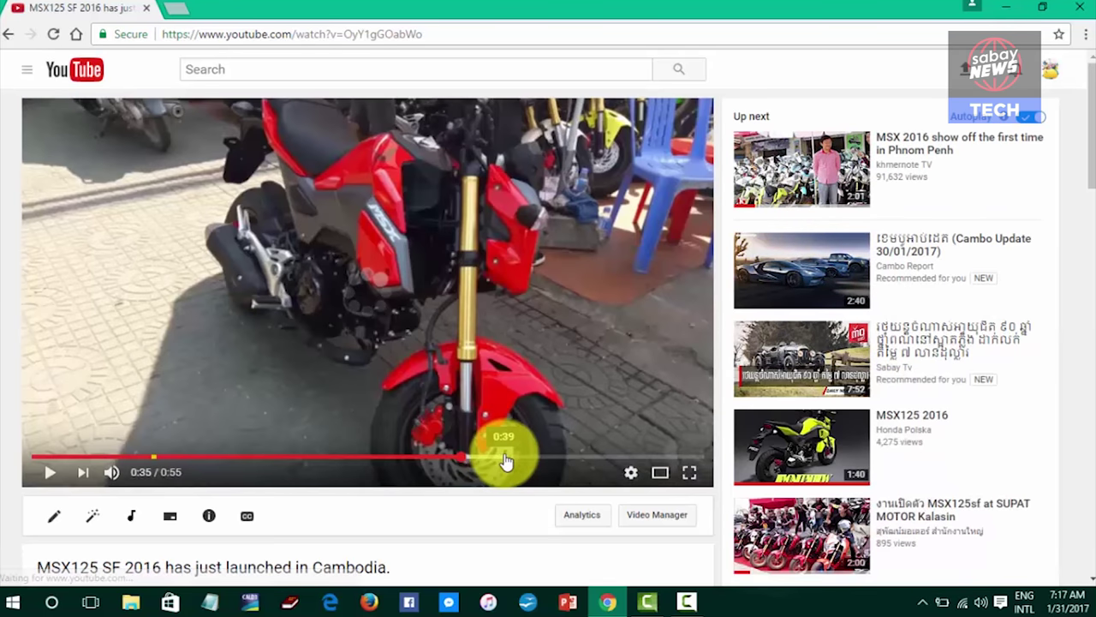
pyautogui.click(506, 457)
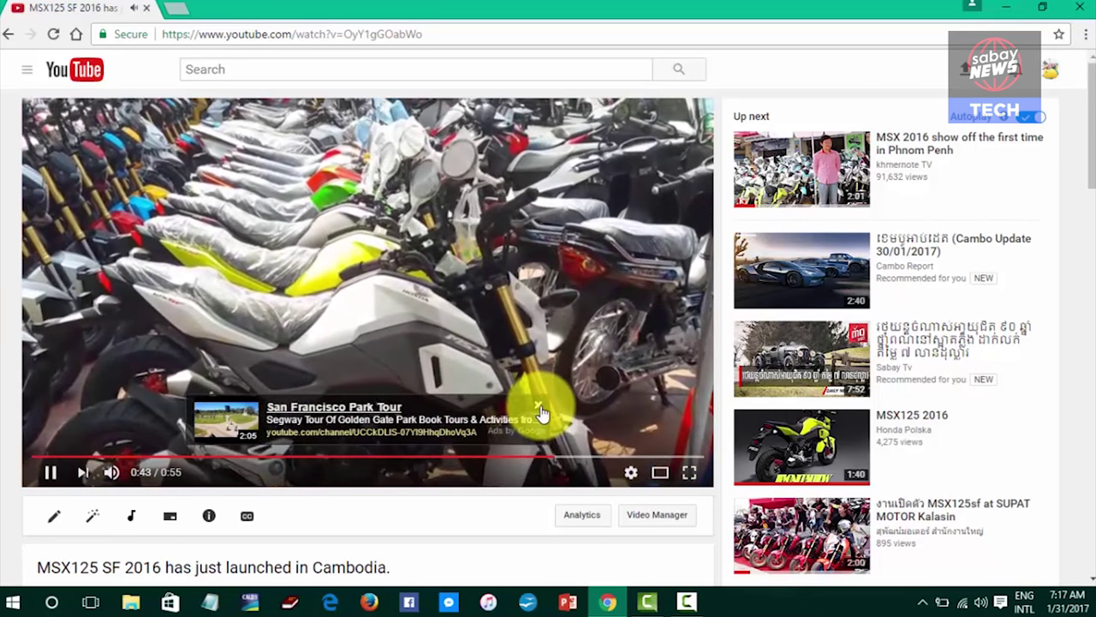
# Step: Dismiss the San Francisco Park Tour ad, pause on the end screen, and open the Rolls Royce video card
pyautogui.click(537, 404)
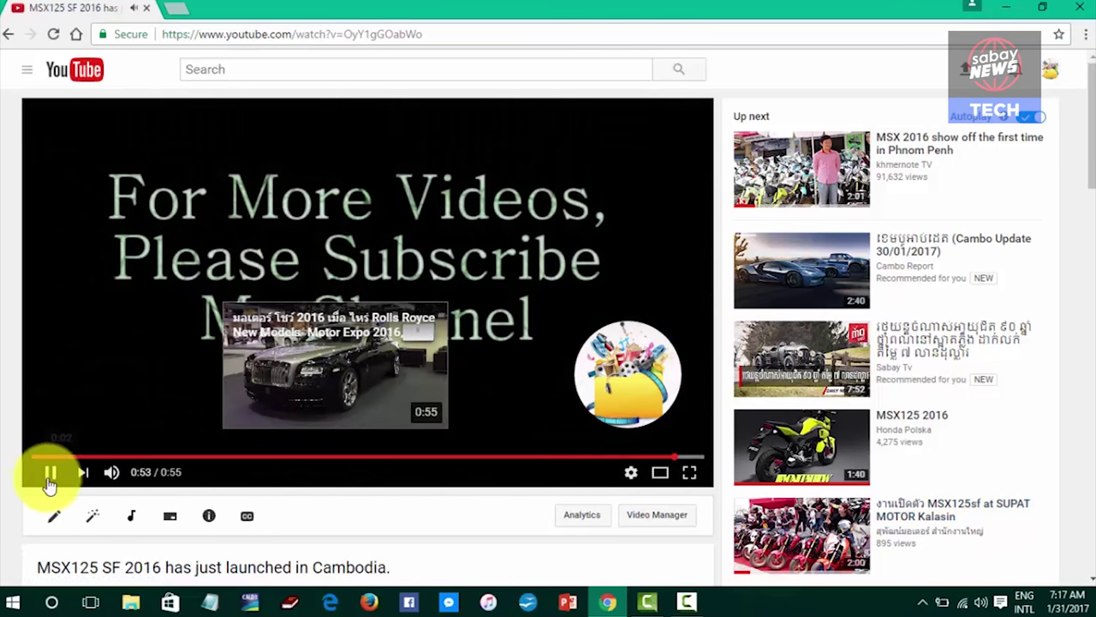
pyautogui.click(50, 473)
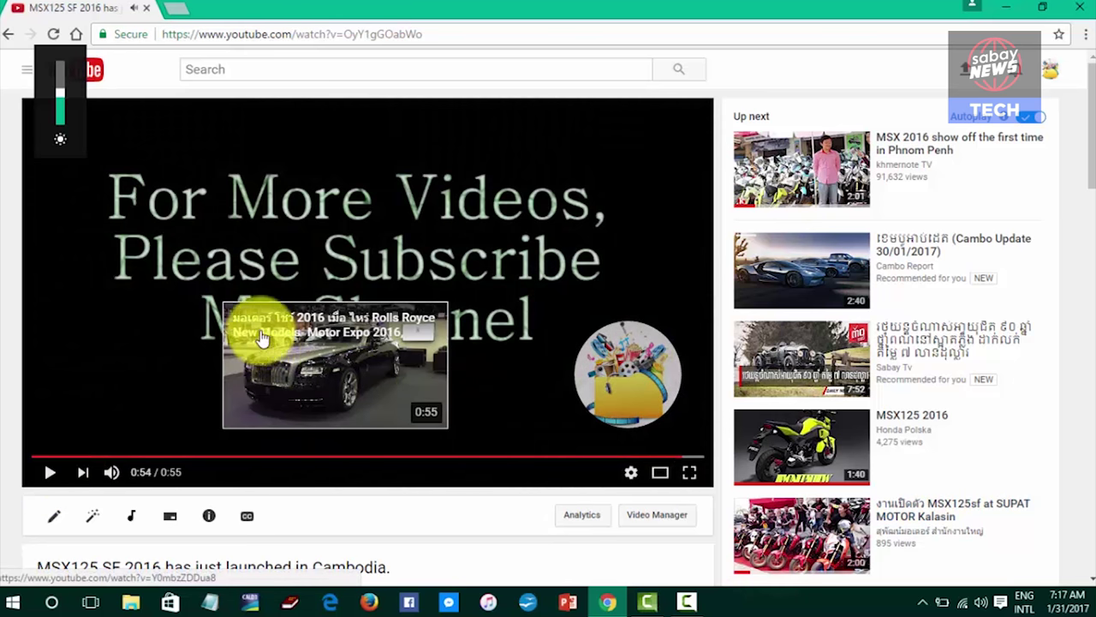
pyautogui.moveTo(460, 365)
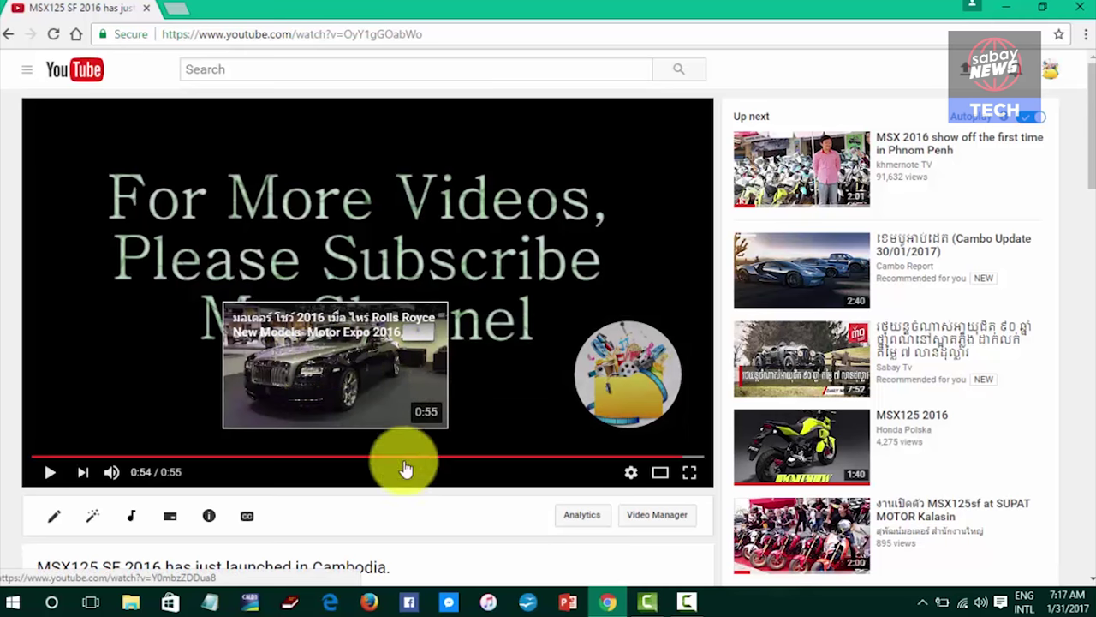
pyautogui.click(343, 344)
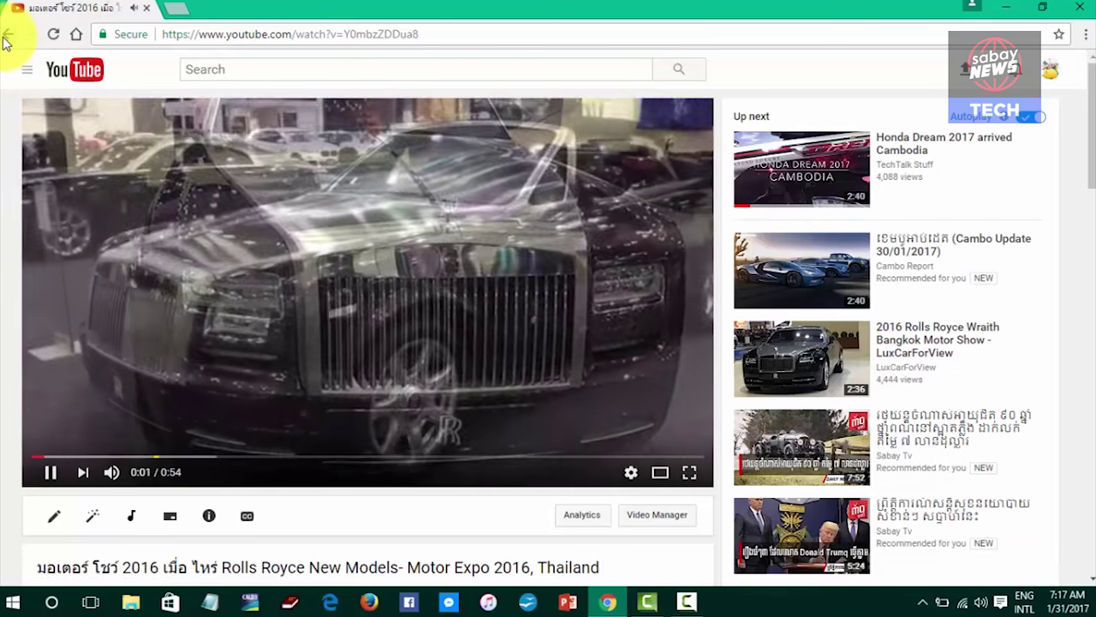
# Step: Go back from the Rolls Royce Motor Expo video to the MSX125 SF 2016 video
pyautogui.click(6, 38)
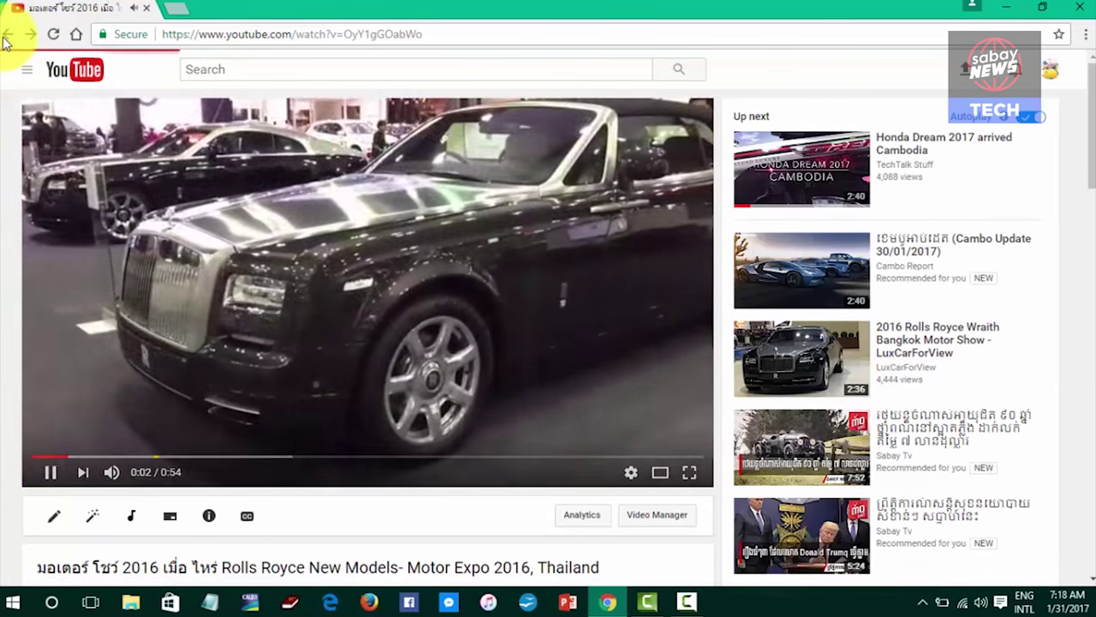